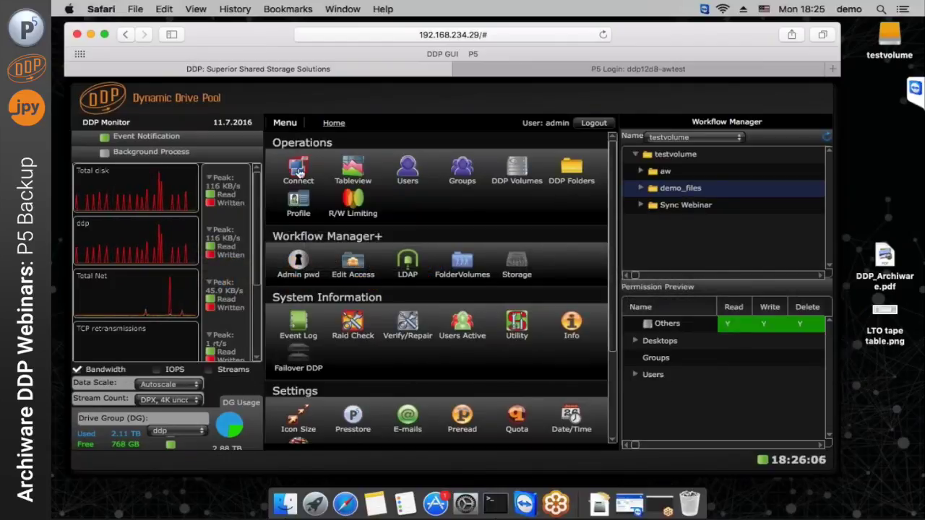
# Relink the iqn.p5demo host to testvolume in DDP GUI's Connect view
pyautogui.click(298, 170)
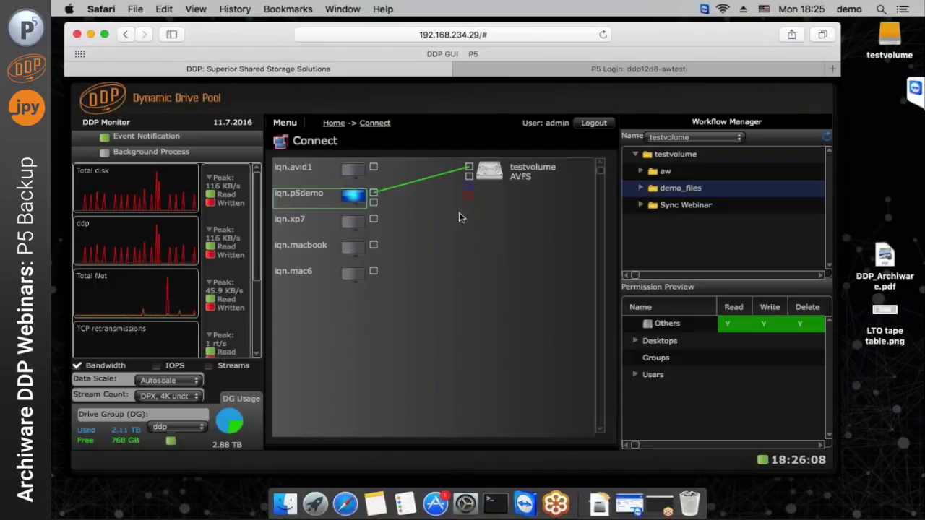
pyautogui.click(383, 197)
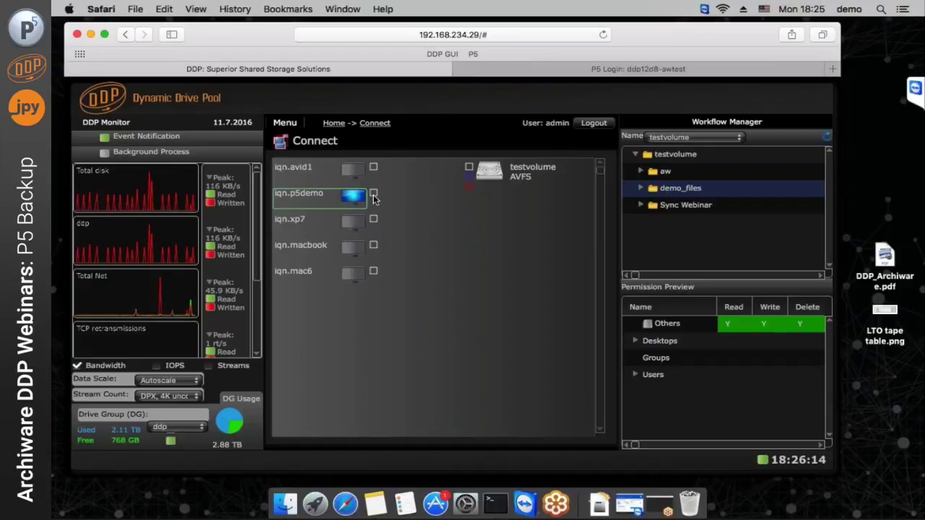
pyautogui.moveTo(374, 195); pyautogui.dragTo(467, 171)
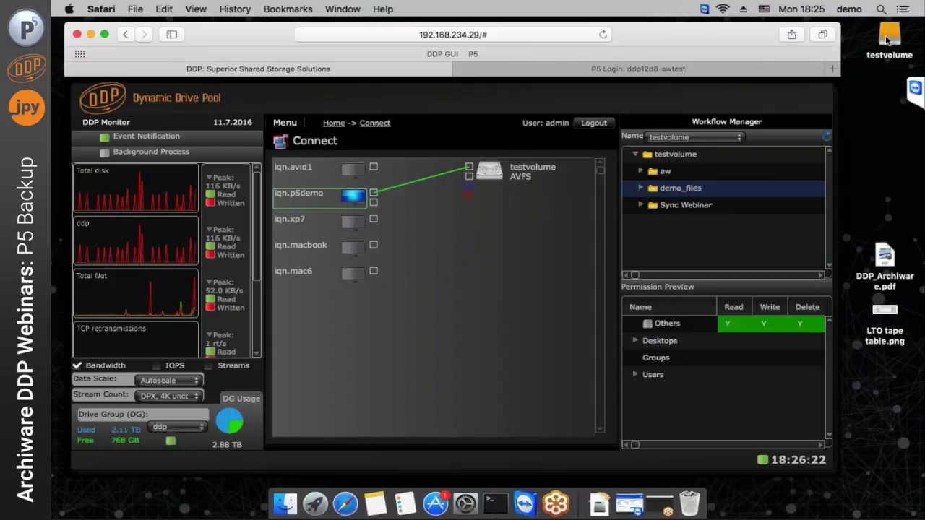
# Open the mounted testvolume to check its folders, then return to the DDP home page
pyautogui.click(888, 38)
pyautogui.doubleClick(888, 37)
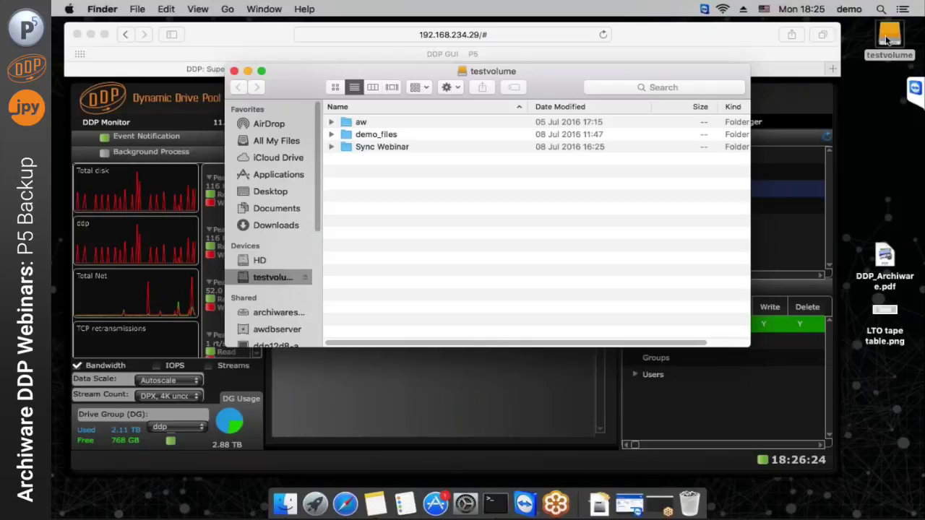
pyautogui.click(234, 70)
pyautogui.click(234, 24)
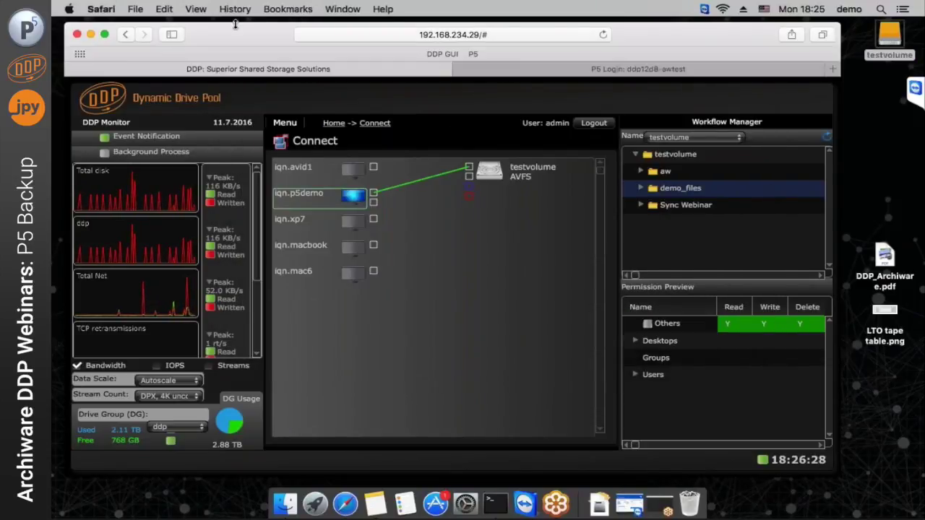
pyautogui.click(331, 125)
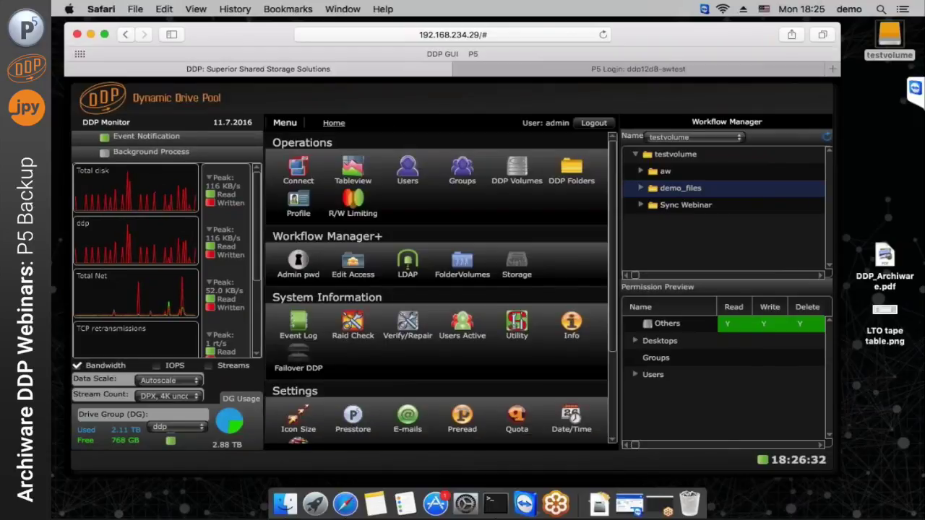
# Log in to P5 as root with the account password and show the Backup overview
pyautogui.click(546, 71)
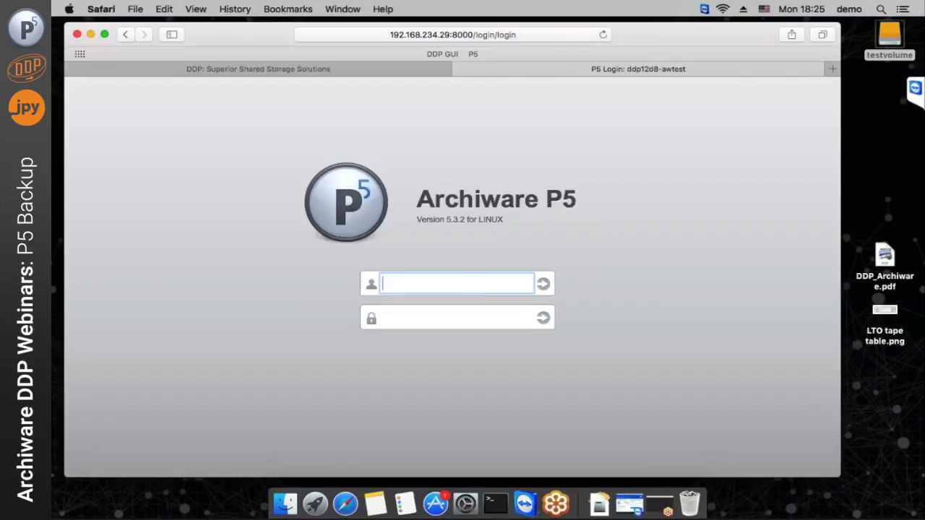
pyautogui.write('root')
pyautogui.press('Tab')
pyautogui.write('••••••')
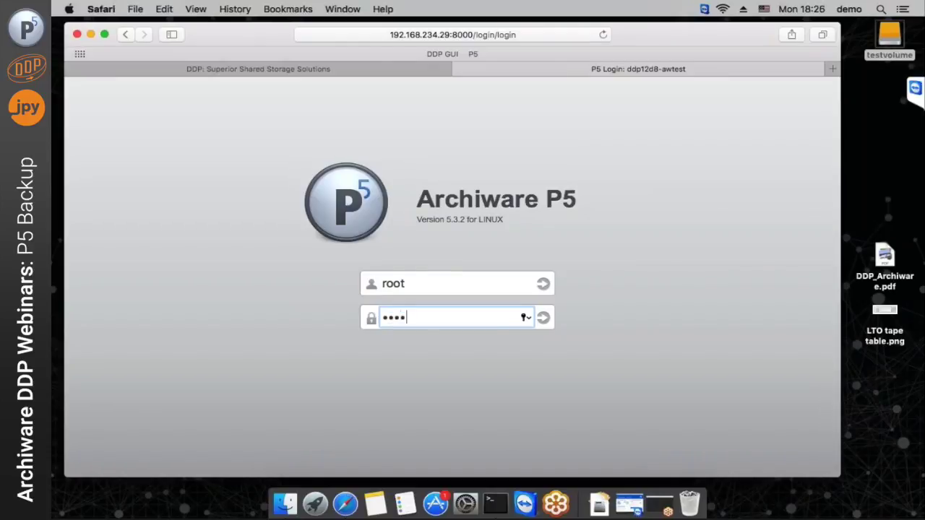
pyautogui.write('•••')
pyautogui.press('Return')
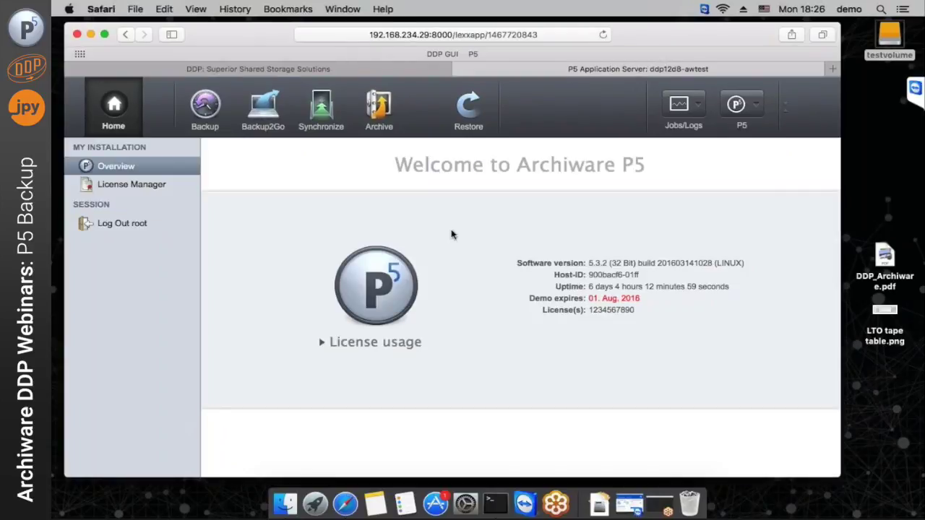
pyautogui.click(204, 112)
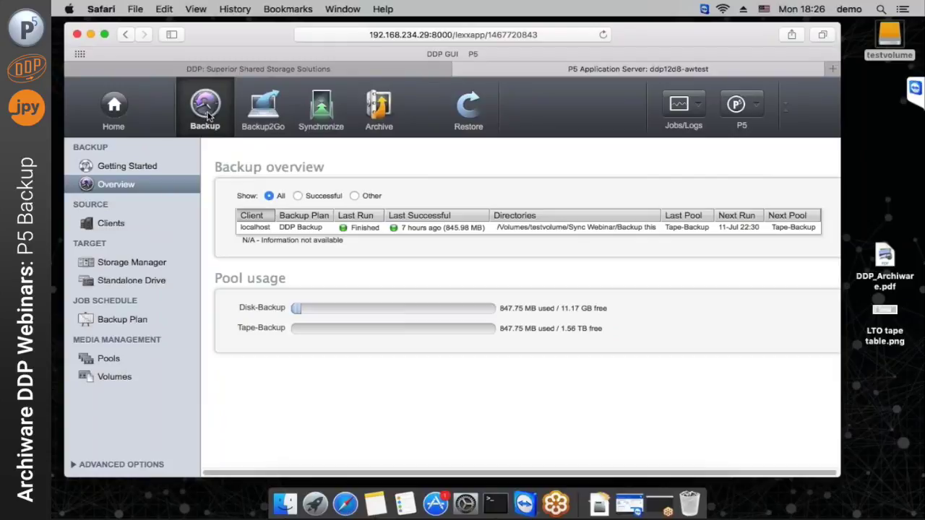
# Review the sg8 QUANTUM UHDL library's setup in Storage Manager and close it unchanged
pyautogui.click(113, 267)
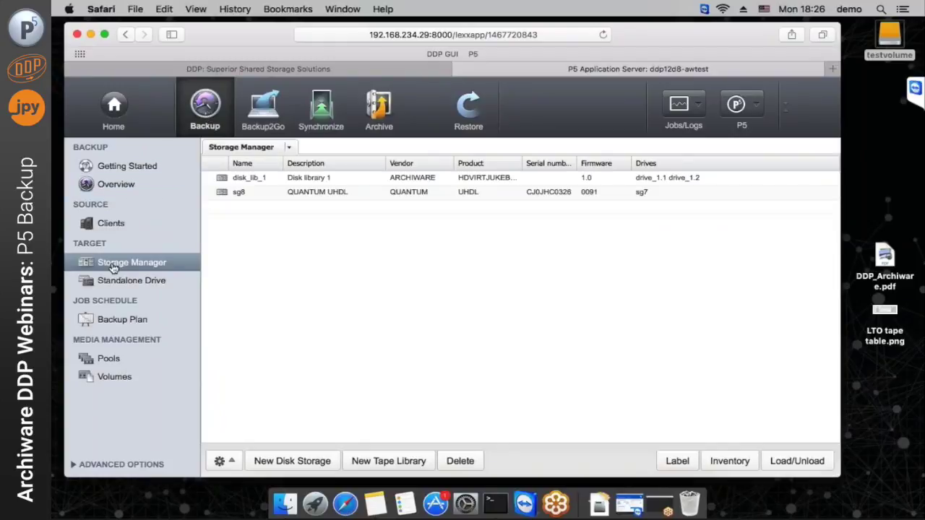
pyautogui.click(363, 198)
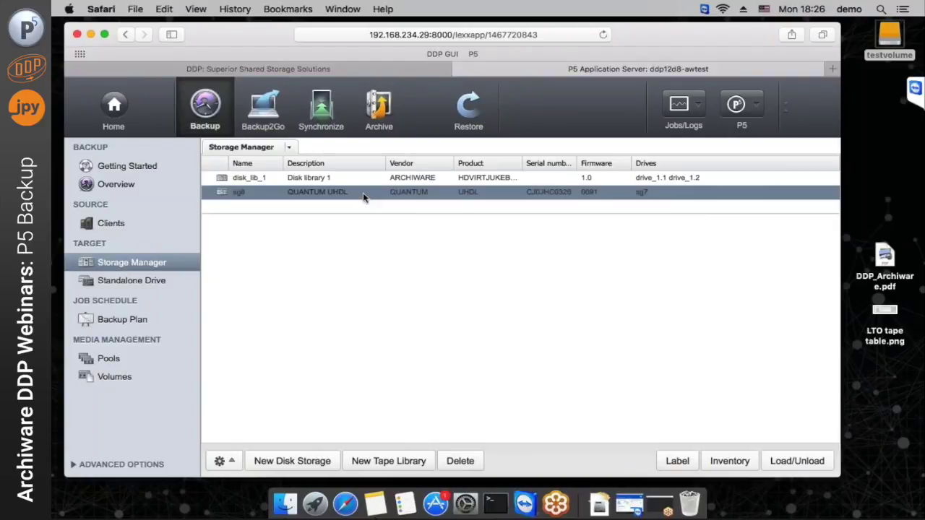
pyautogui.doubleClick(363, 197)
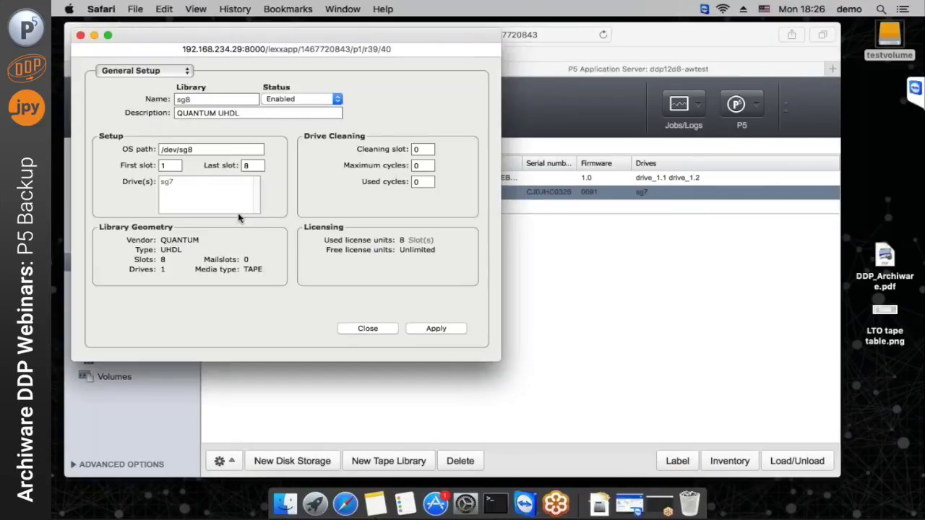
pyautogui.doubleClick(250, 167)
pyautogui.click(375, 339)
pyautogui.click(365, 333)
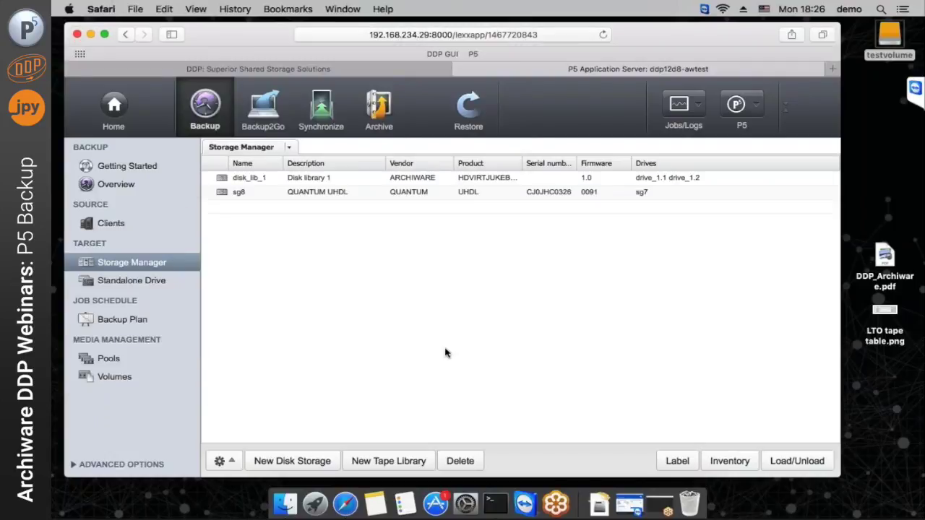
# Try autodetecting a new tape library, cancel it, and show the Pools list
pyautogui.click(387, 462)
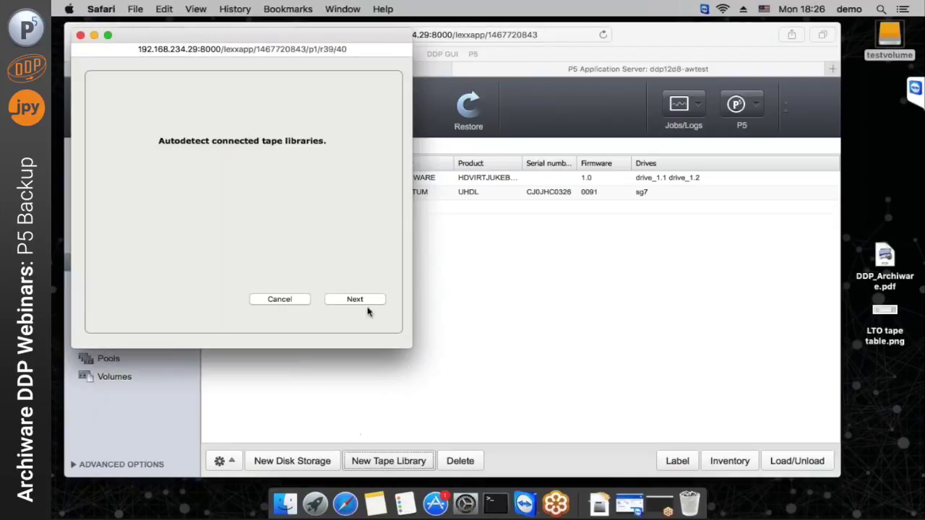
pyautogui.click(354, 300)
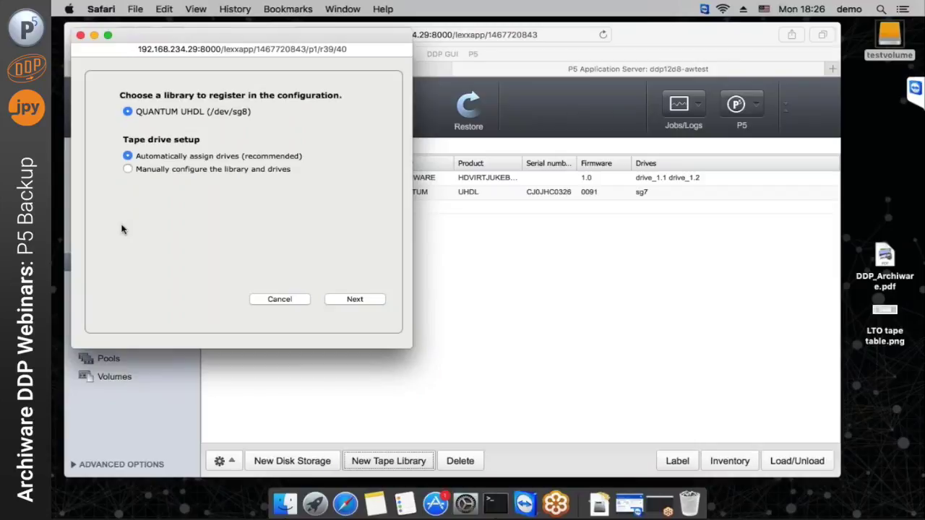
pyautogui.click(282, 300)
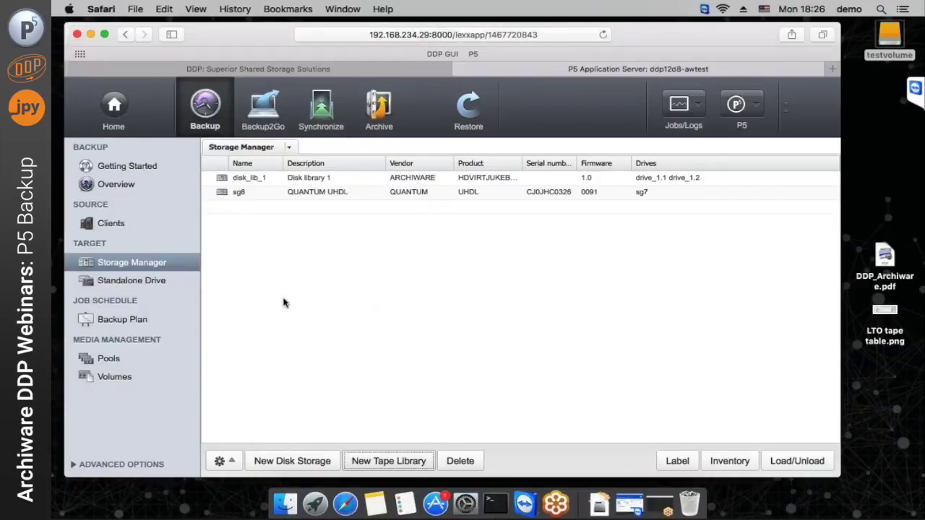
pyautogui.click(134, 357)
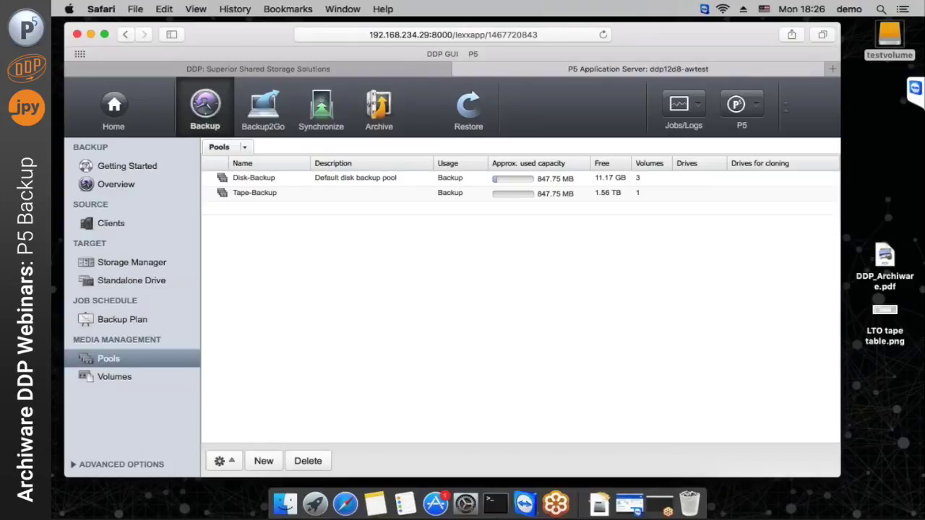
pyautogui.click(333, 197)
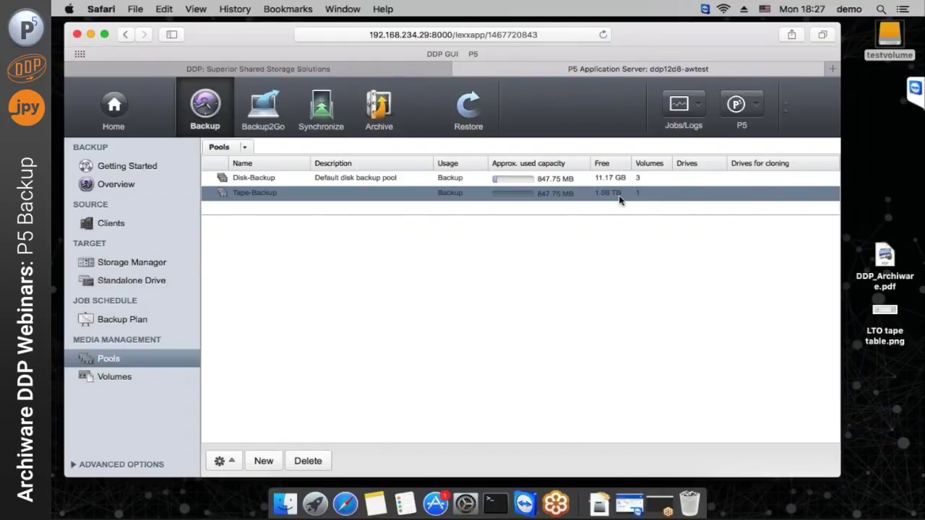
pyautogui.doubleClick(260, 200)
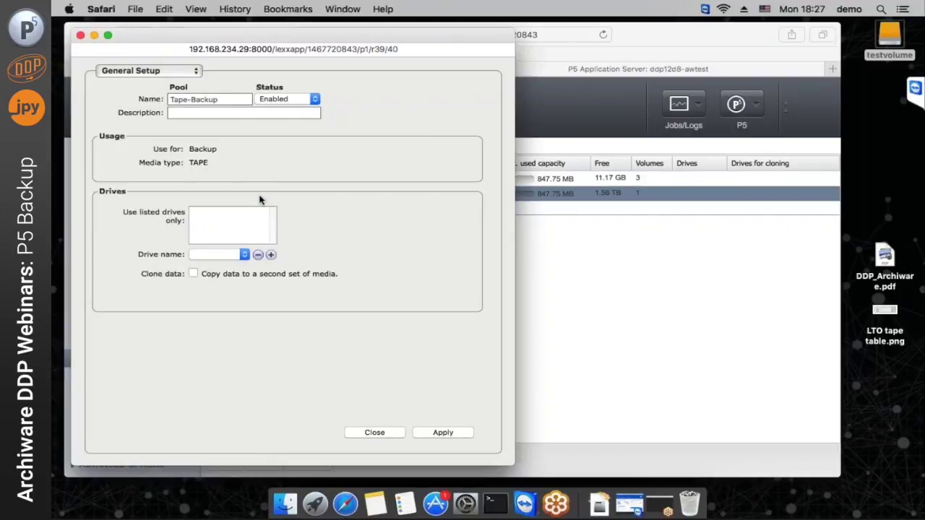
pyautogui.click(193, 274)
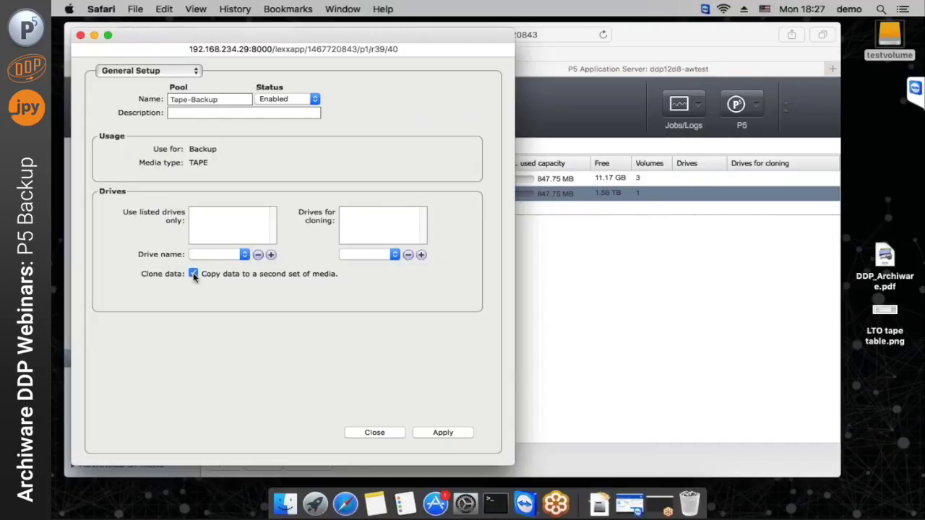
pyautogui.click(193, 274)
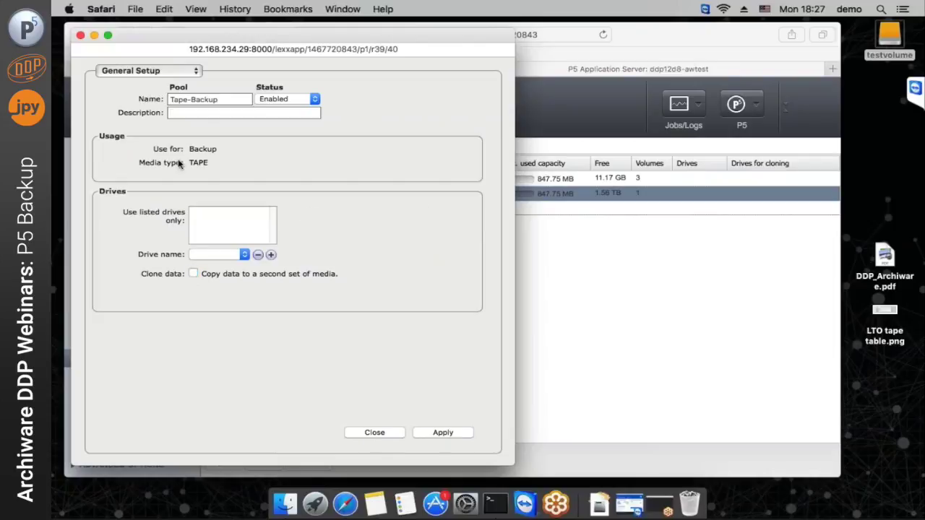
pyautogui.click(135, 71)
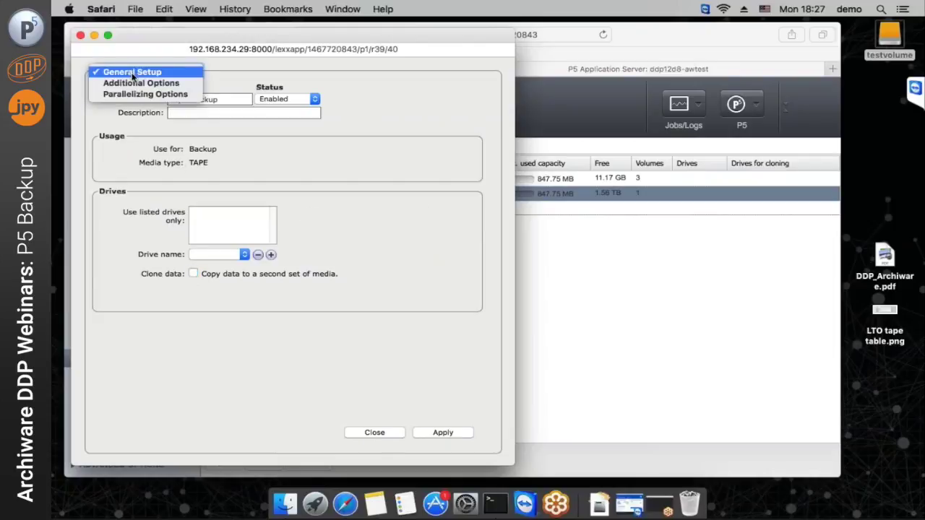
pyautogui.click(132, 95)
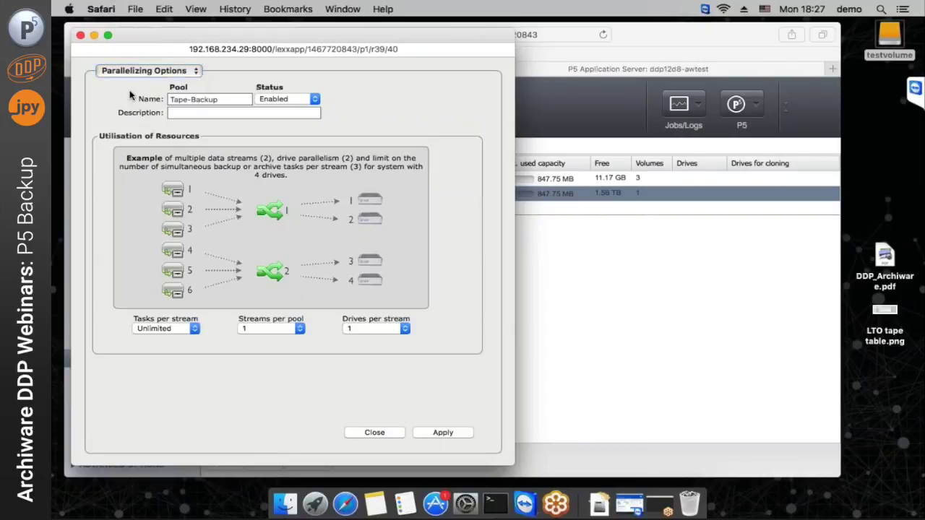
pyautogui.click(370, 329)
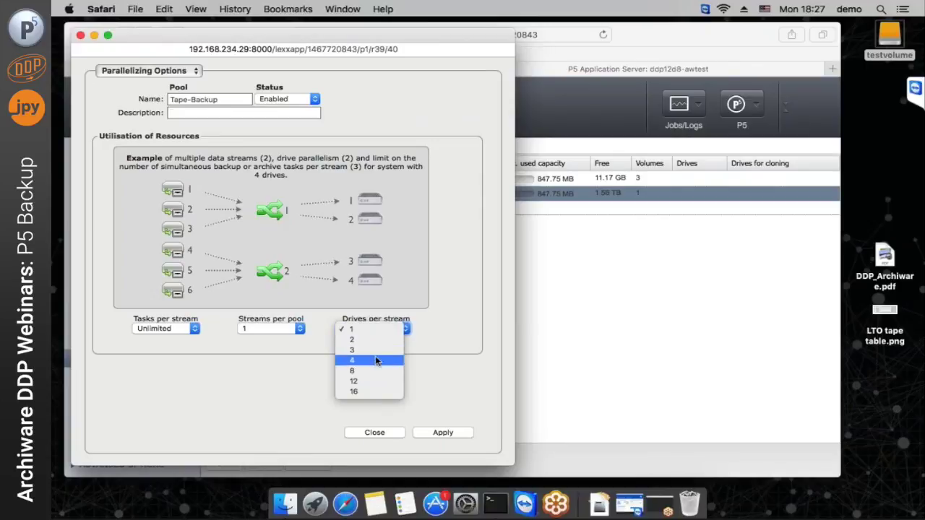
pyautogui.click(645, 365)
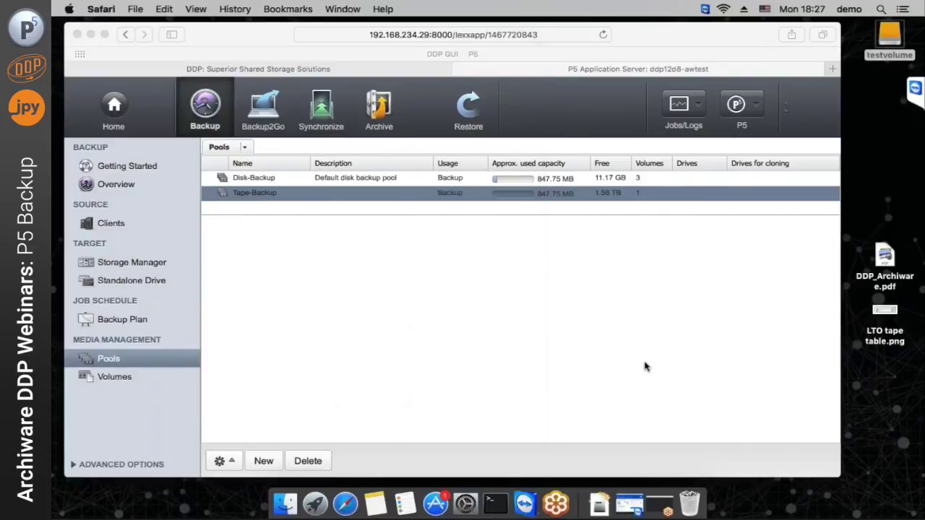
# Open the LTO tape table image in Preview, select its LTO-7 column, then return to P5
pyautogui.doubleClick(885, 312)
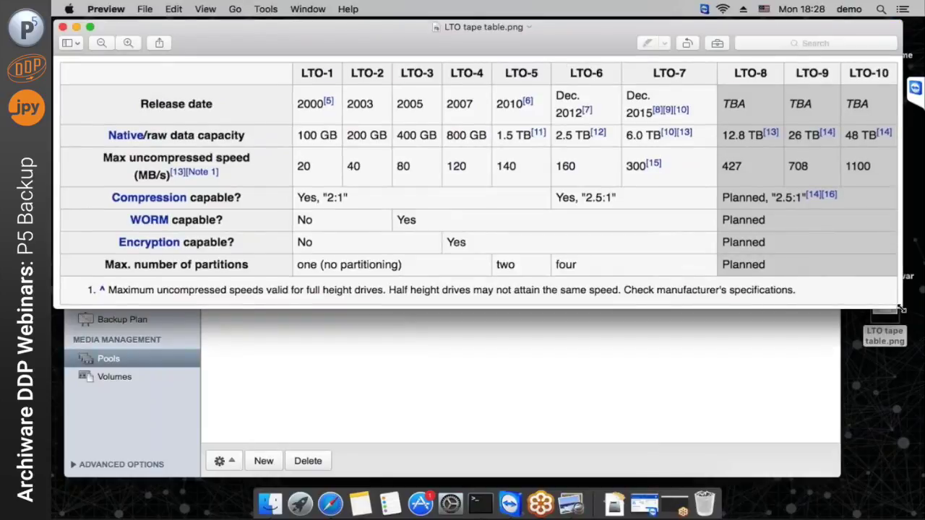
pyautogui.moveTo(900, 309); pyautogui.dragTo(688, 273)
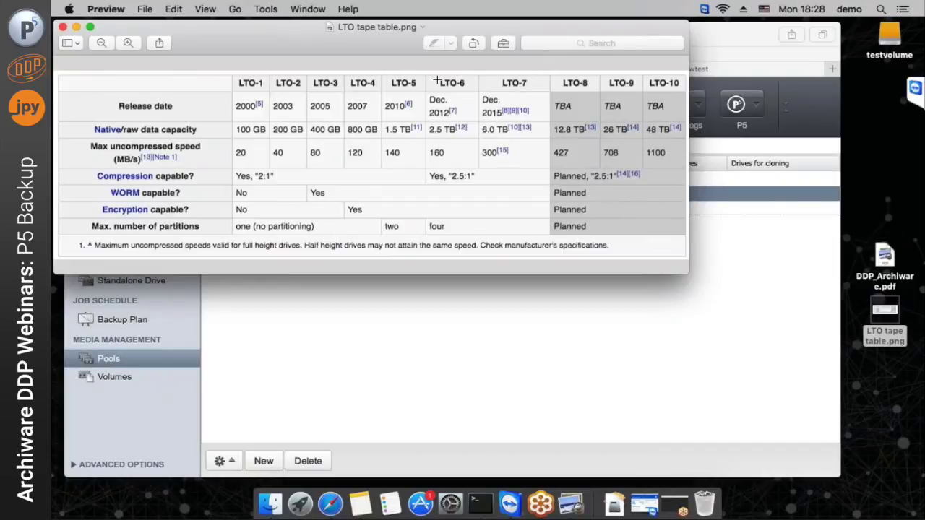
pyautogui.moveTo(427, 76); pyautogui.dragTo(476, 165)
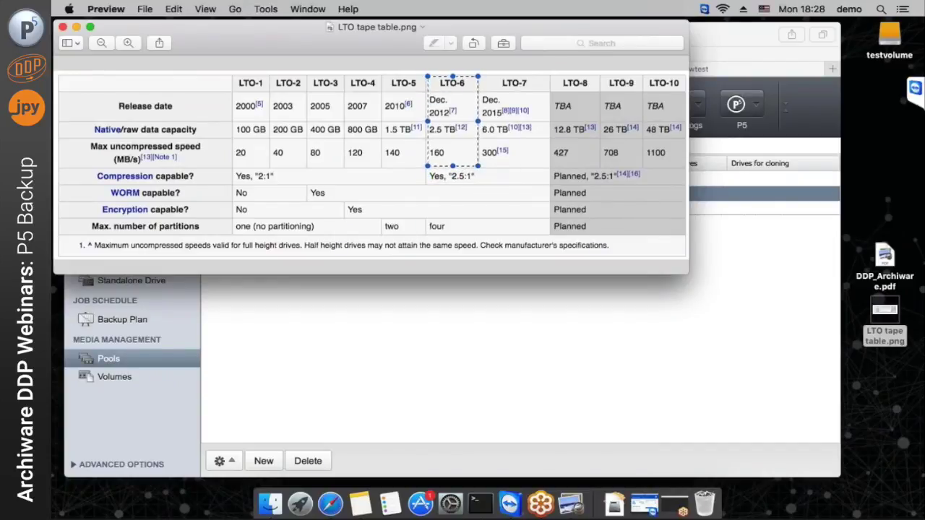
pyautogui.click(485, 85)
pyautogui.moveTo(484, 85); pyautogui.dragTo(543, 172)
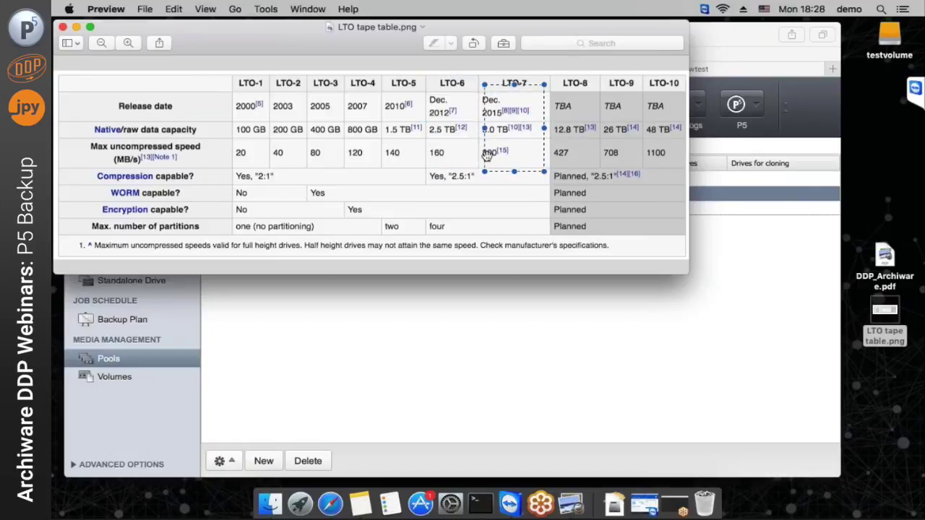
pyautogui.moveTo(485, 157); pyautogui.dragTo(479, 154)
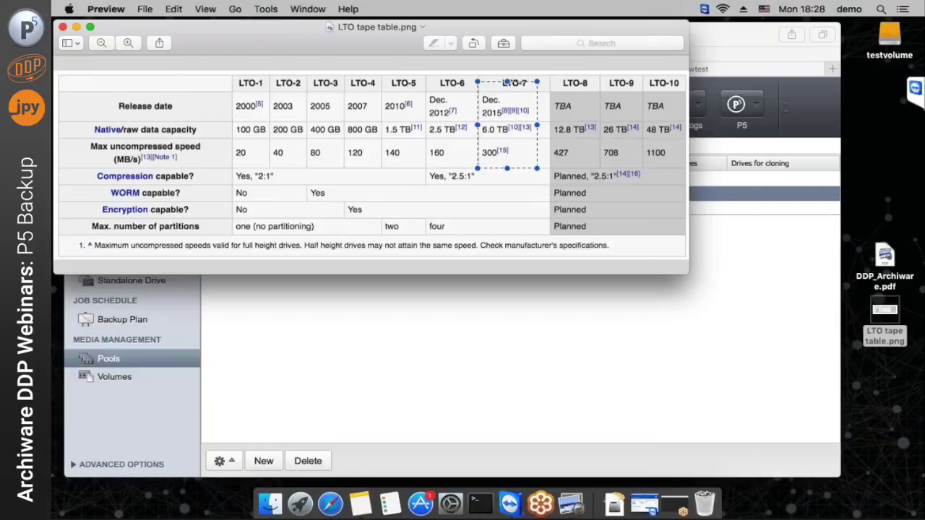
pyautogui.press('super+Tab')
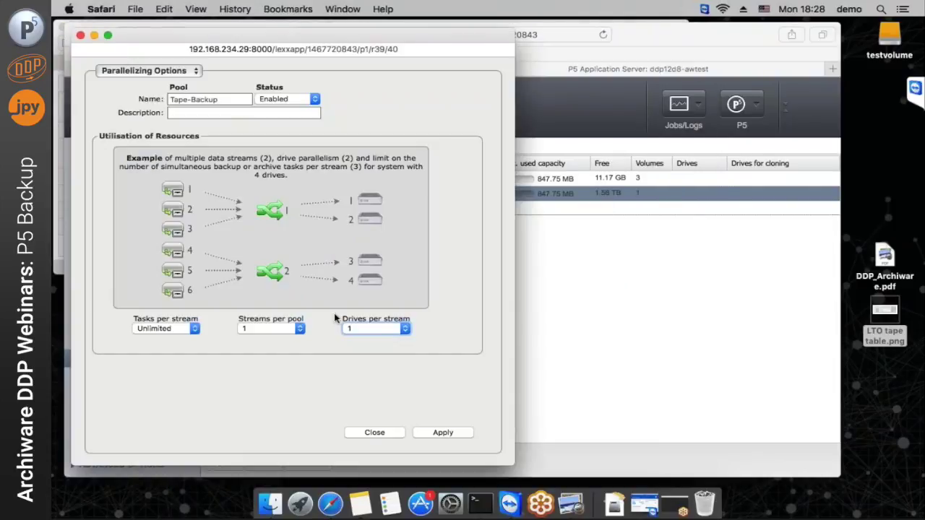
# Give Tape-Backup 2 drives per stream, close Parallelizing Options, and list the storage volumes
pyautogui.click(382, 331)
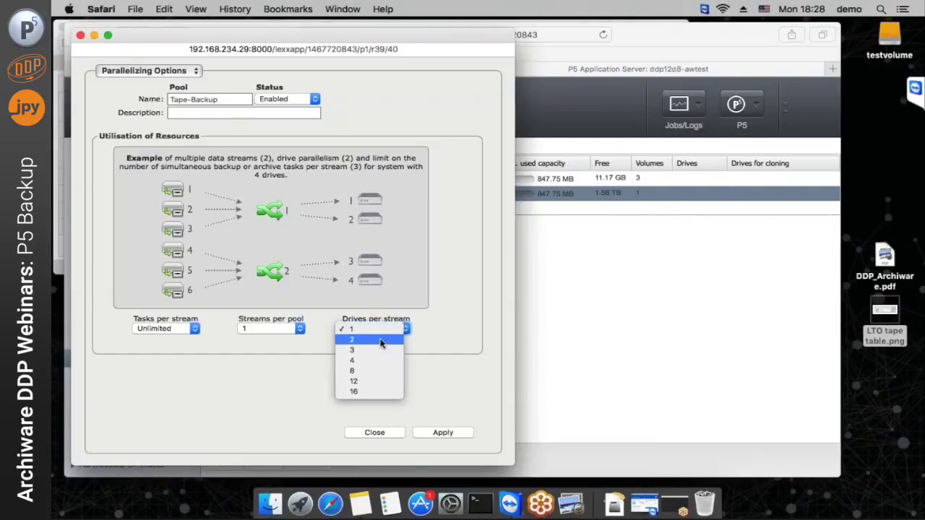
pyautogui.click(379, 340)
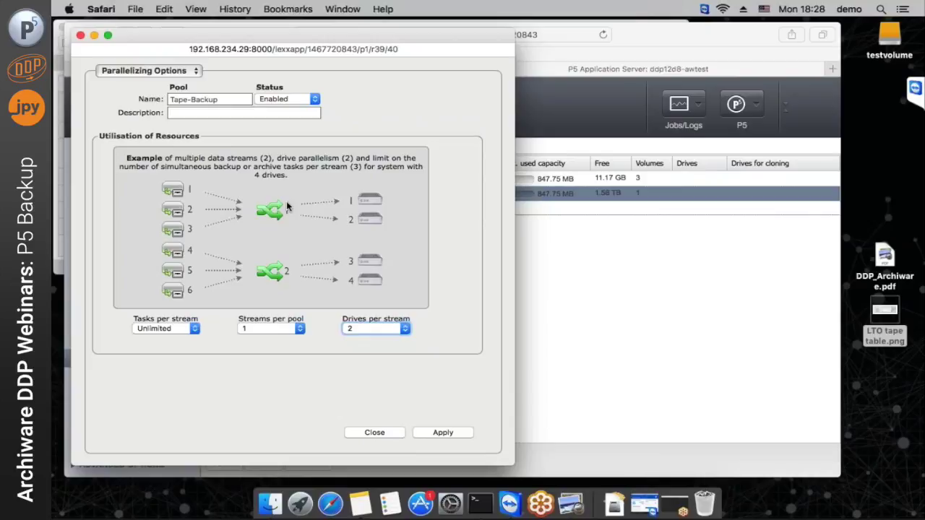
pyautogui.click(382, 329)
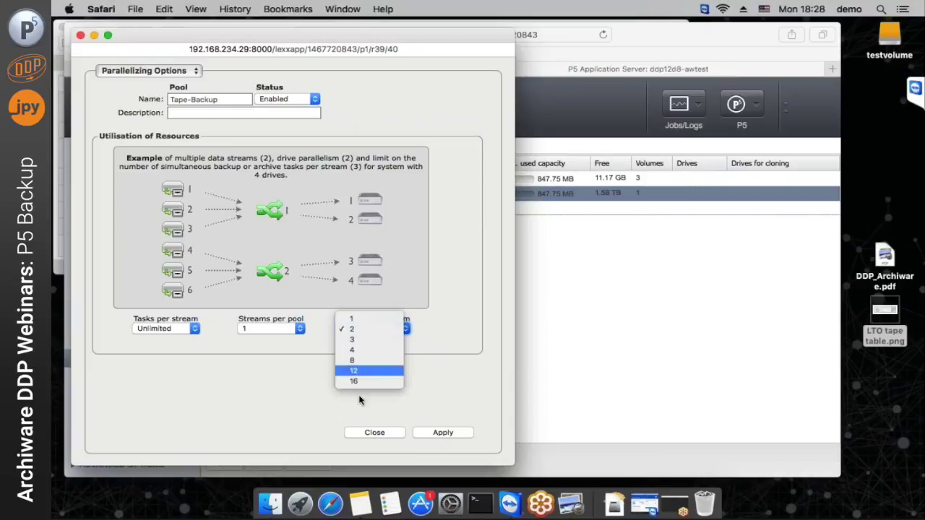
pyautogui.click(362, 411)
pyautogui.click(373, 433)
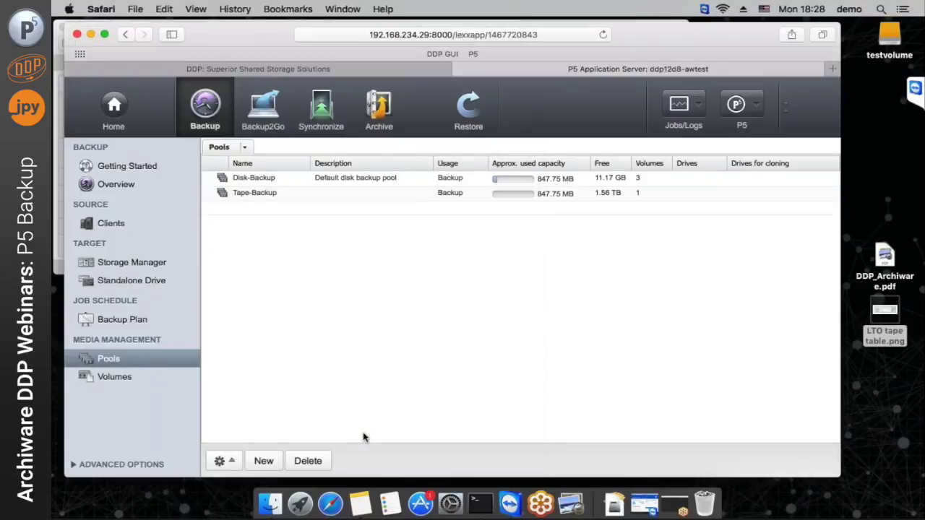
pyautogui.click(138, 377)
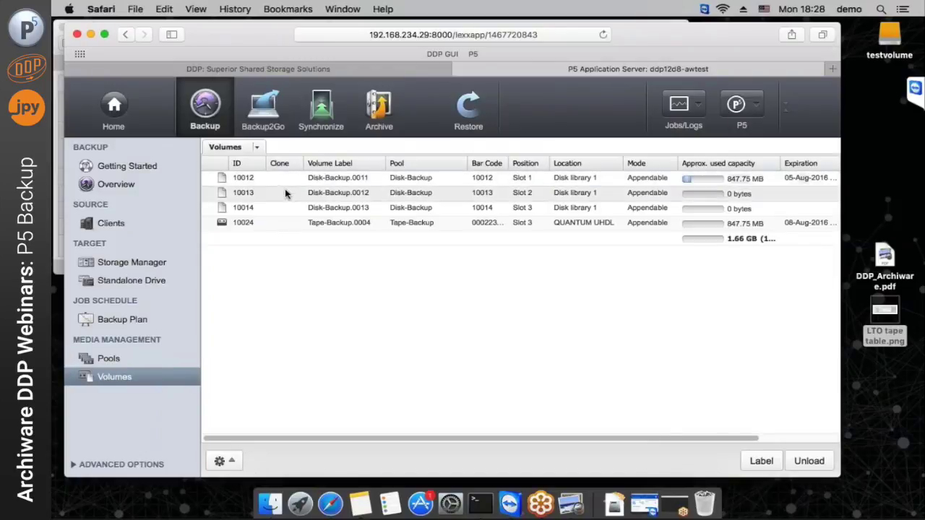
# Open DDP Backup's localhost task and select its /Volumes/testvolume/Sync Webinar/Backup this path
pyautogui.click(276, 226)
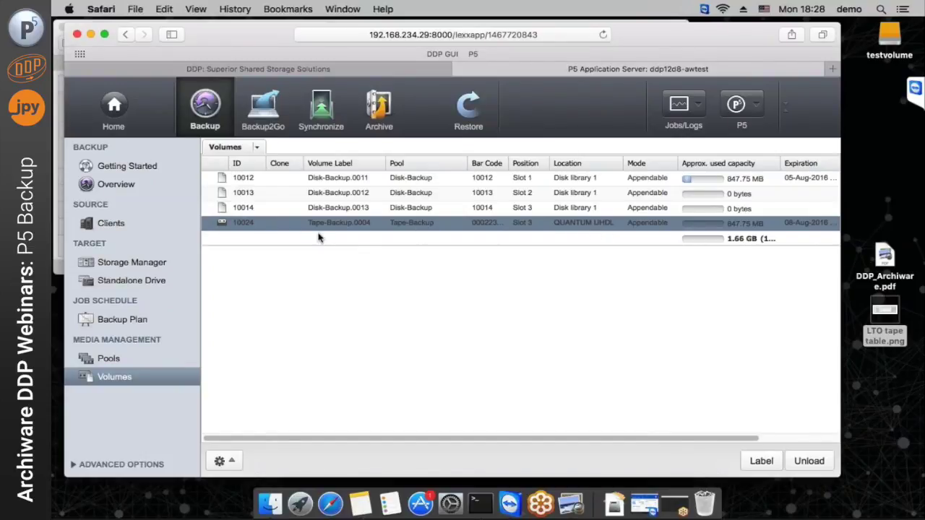
pyautogui.click(122, 319)
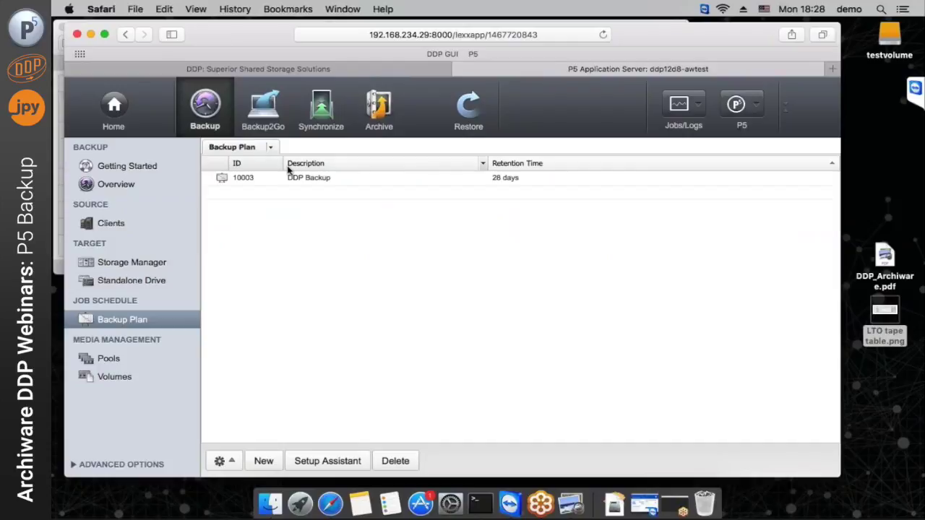
pyautogui.click(357, 181)
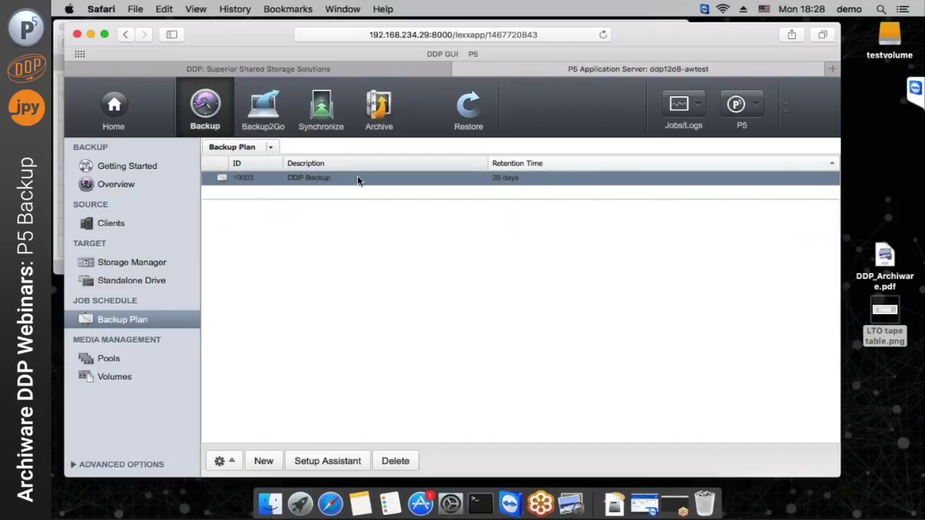
pyautogui.doubleClick(357, 180)
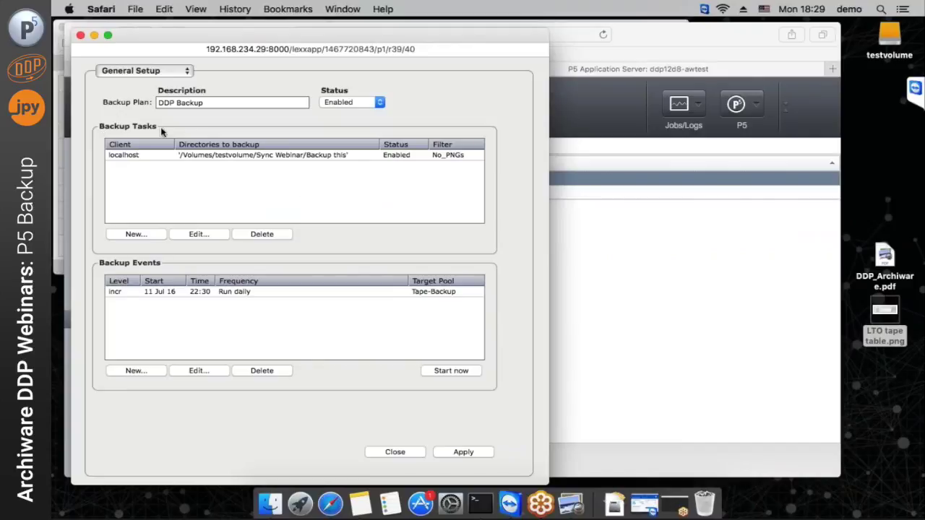
pyautogui.click(239, 161)
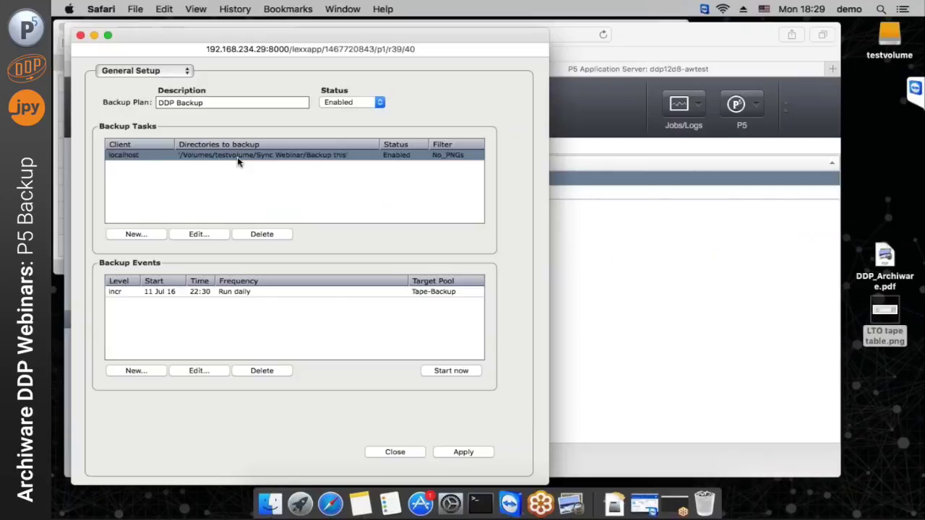
pyautogui.doubleClick(239, 161)
pyautogui.click(302, 167)
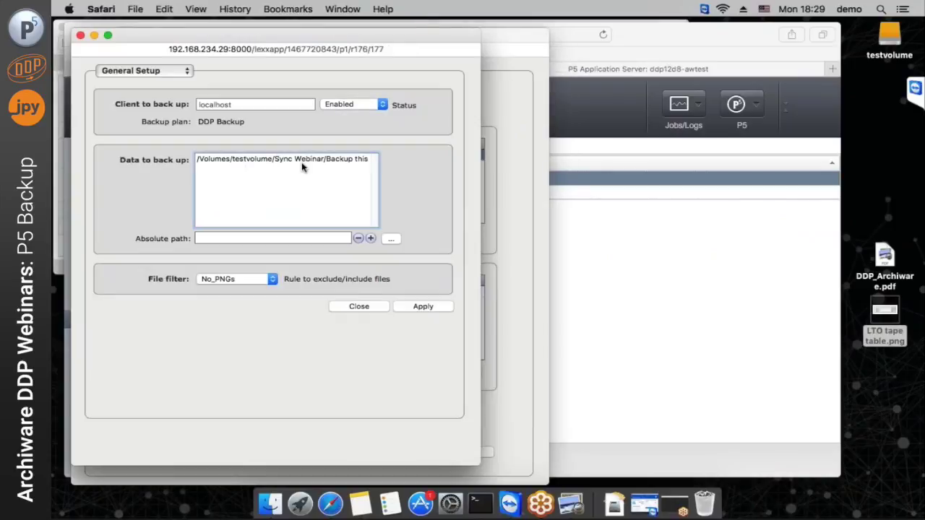
pyautogui.tripleClick(275, 158)
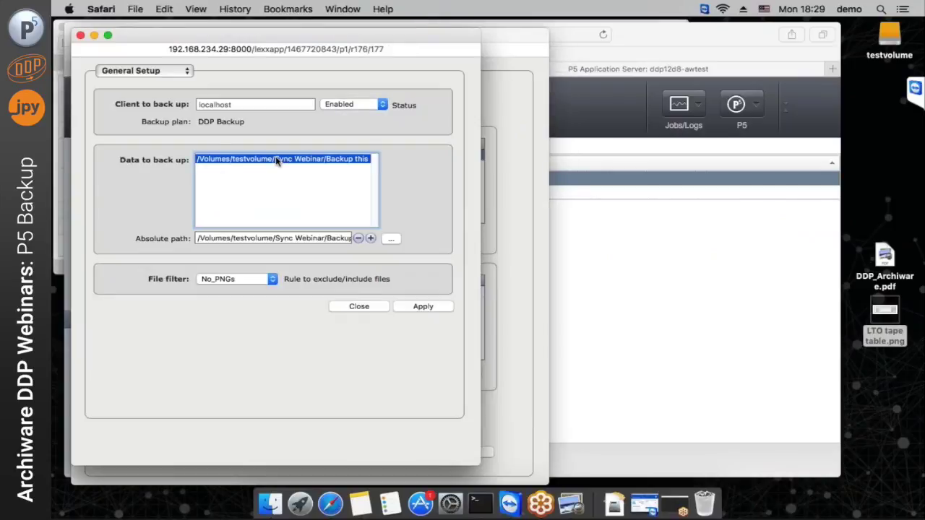
pyautogui.click(896, 40)
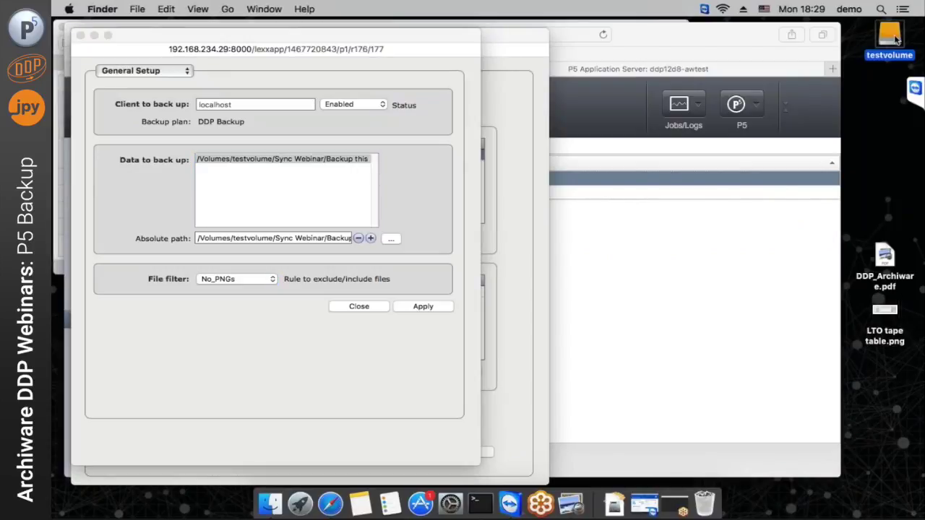
# Expand testvolume's Sync Webinar and Backup this folders in Finder to see the MP4 and three PNGs
pyautogui.doubleClick(895, 39)
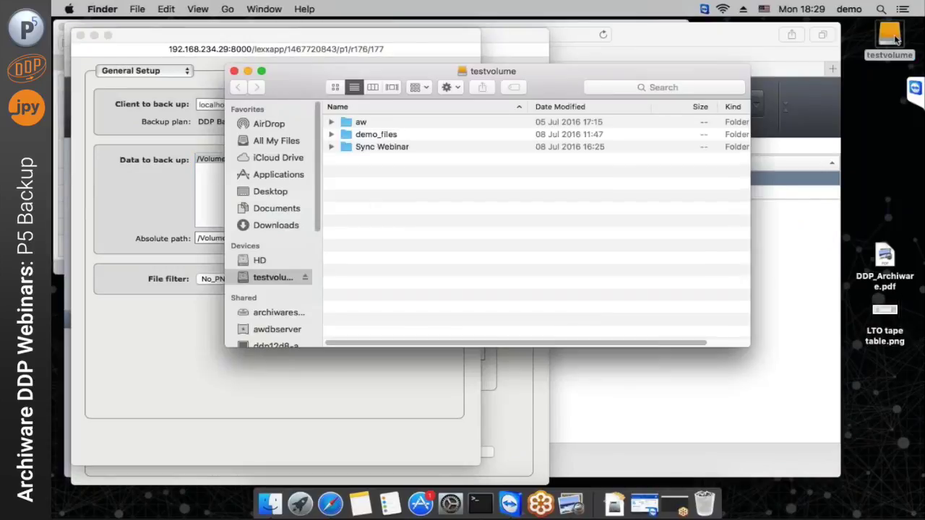
pyautogui.click(332, 148)
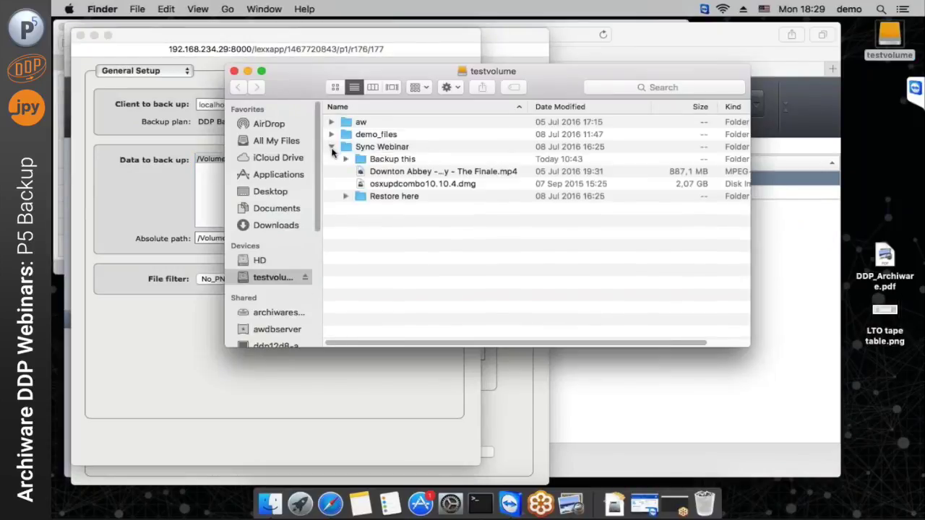
pyautogui.click(346, 158)
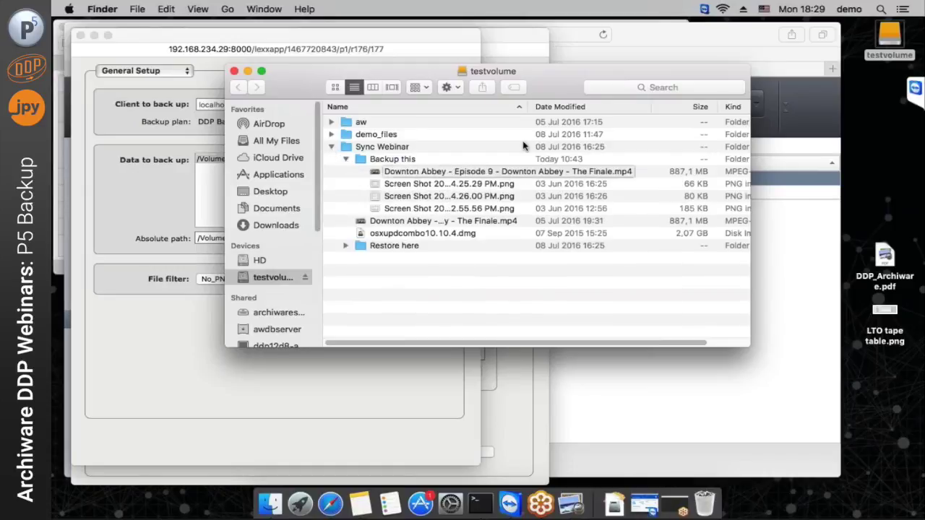
pyautogui.hscroll(5, 600, 116)
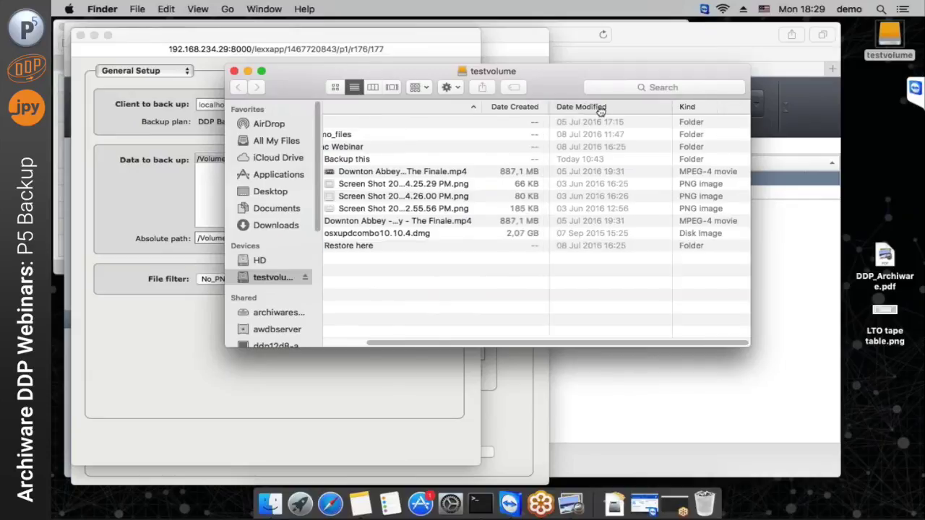
pyautogui.moveTo(606, 113); pyautogui.dragTo(604, 113)
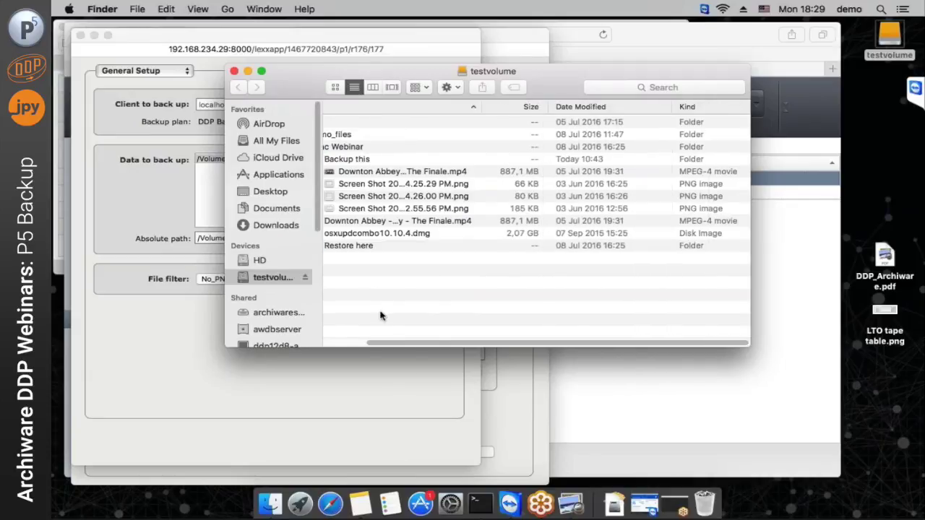
pyautogui.click(337, 343)
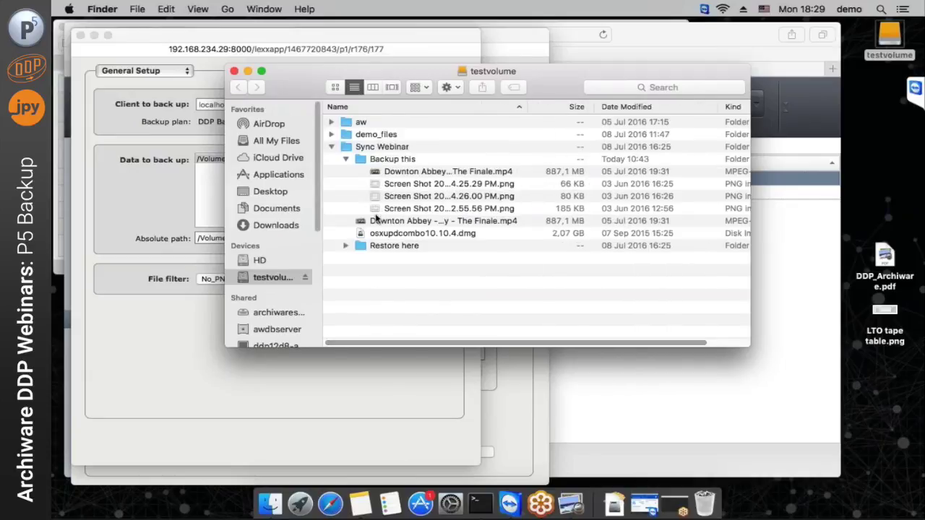
pyautogui.click(137, 213)
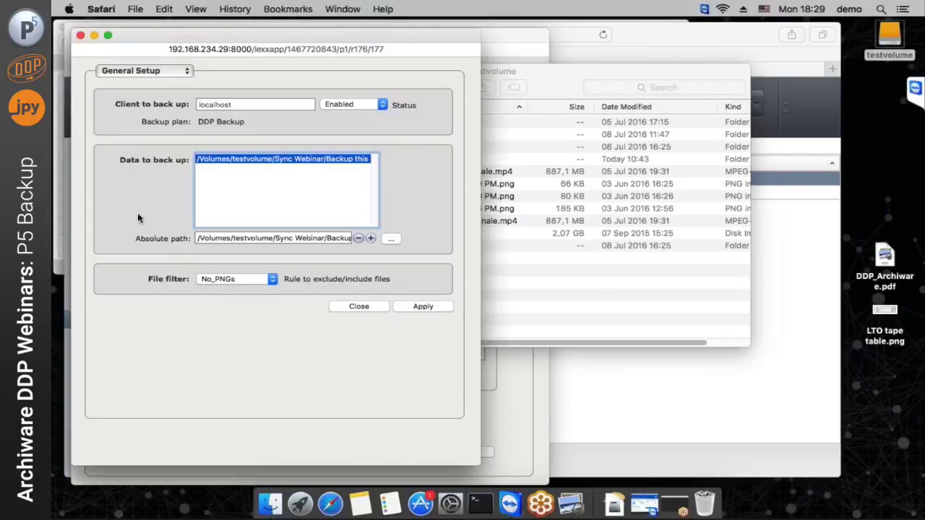
# Add the Restore here folder to the data to back up and remove Backup this
pyautogui.click(390, 238)
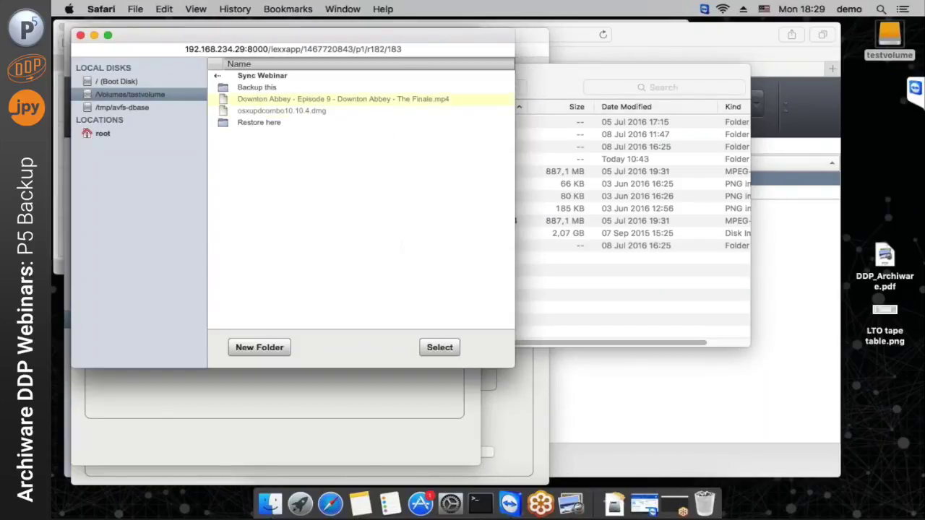
pyautogui.moveTo(225, 35); pyautogui.dragTo(400, 86)
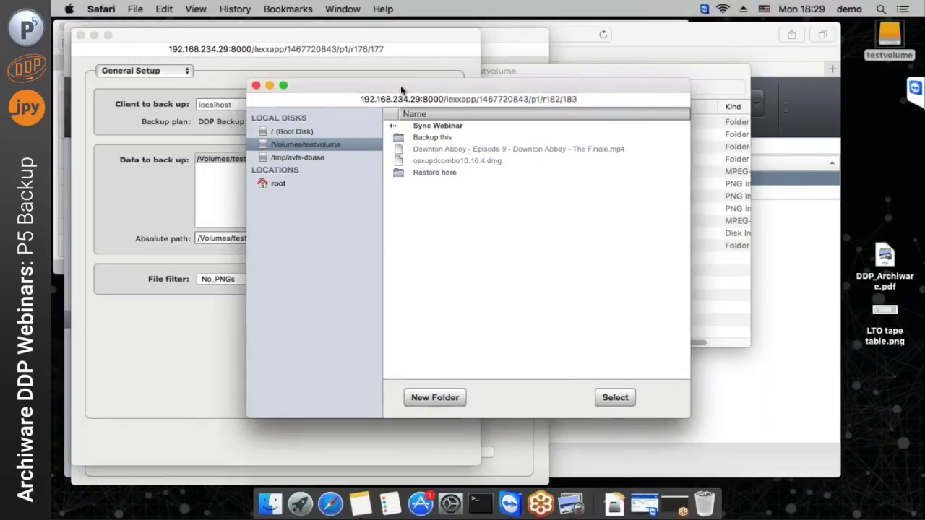
pyautogui.click(442, 174)
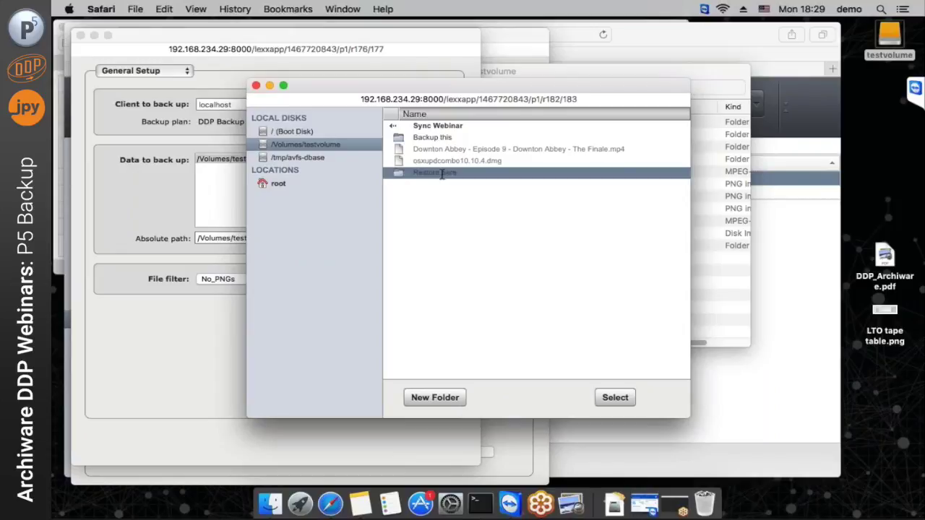
pyautogui.doubleClick(442, 173)
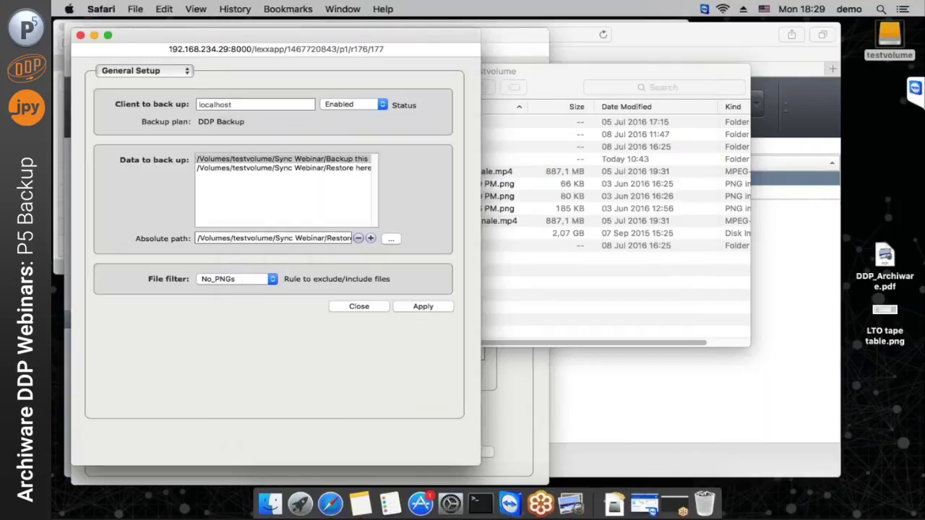
pyautogui.click(298, 160)
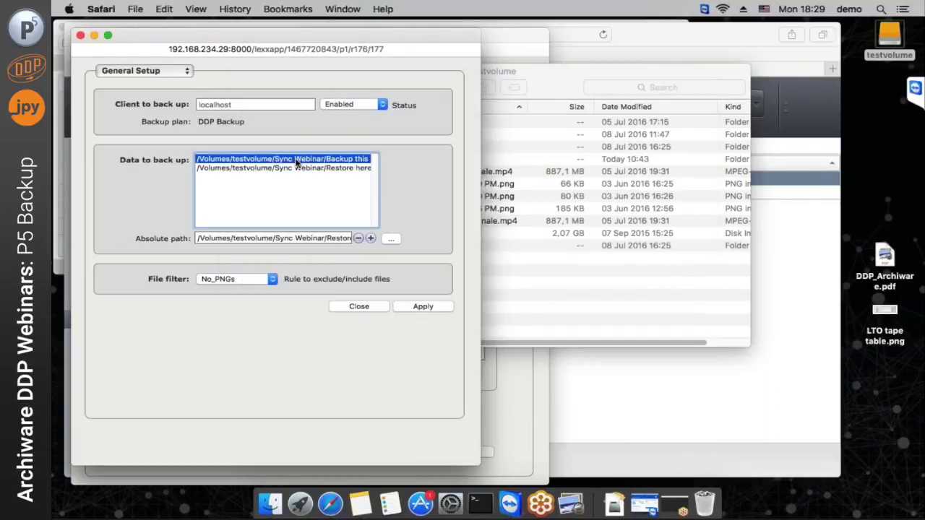
pyautogui.click(358, 239)
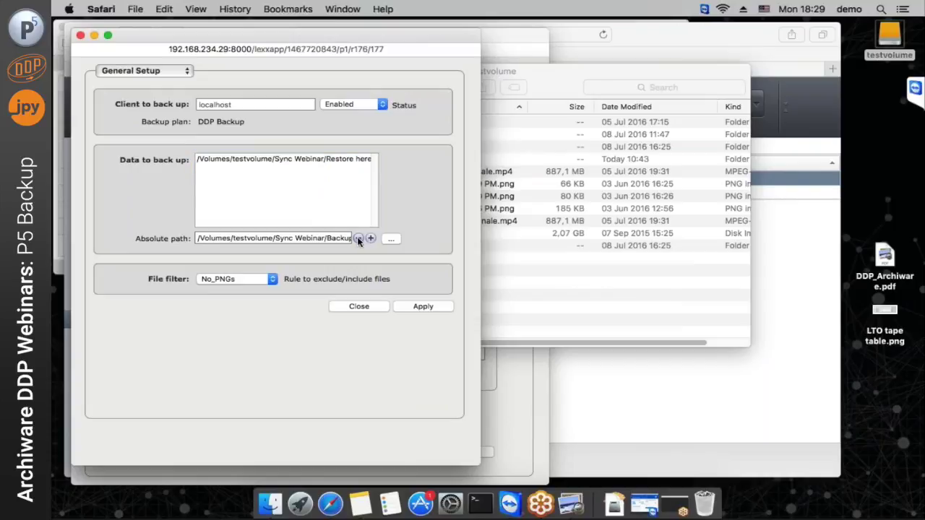
# Keep No_PNGs as the file filter, checking it against the PNG screenshots in Finder
pyautogui.click(243, 281)
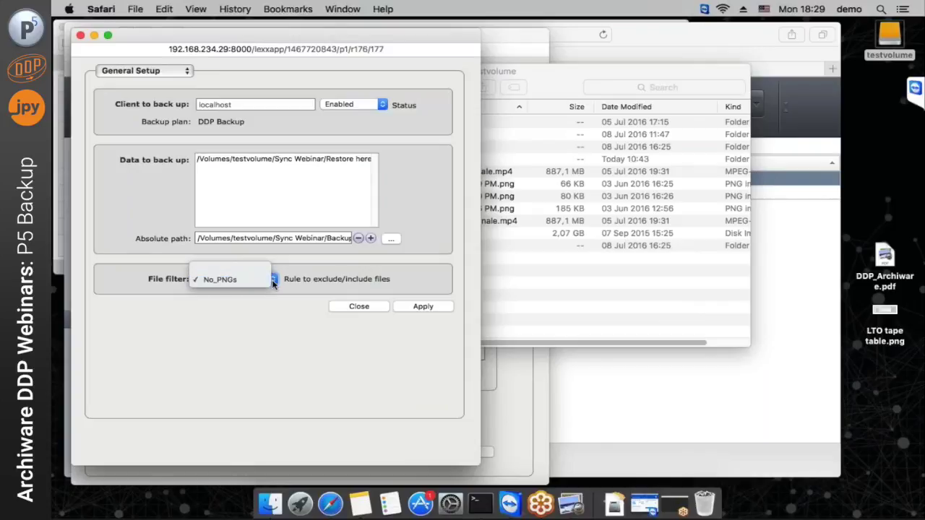
pyautogui.click(243, 311)
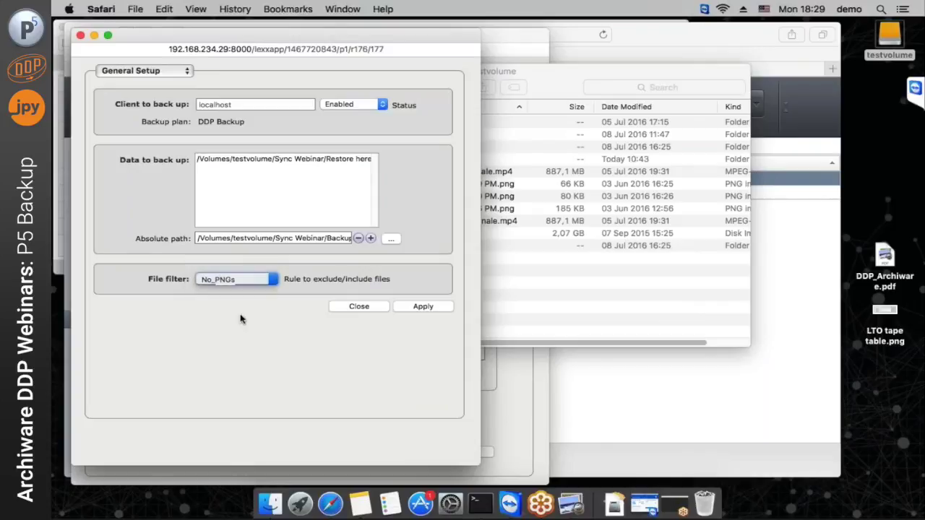
pyautogui.click(527, 279)
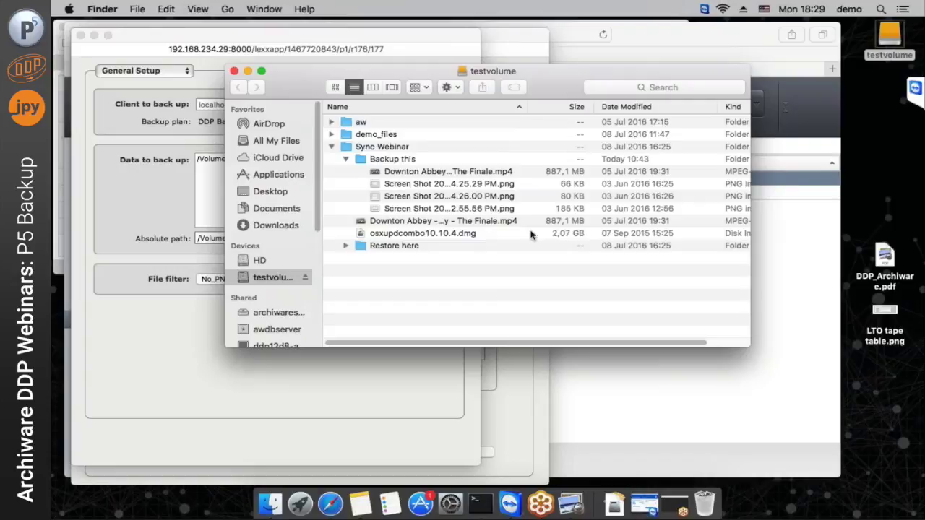
pyautogui.click(528, 185)
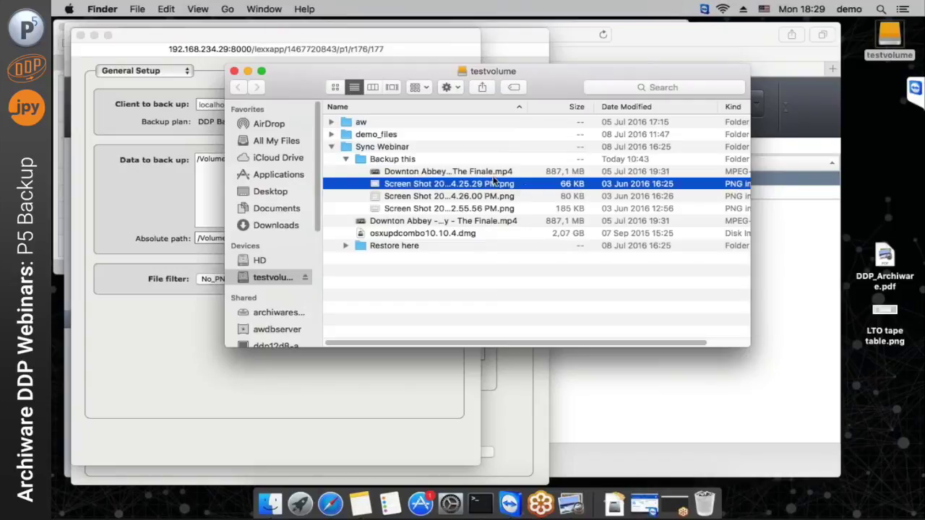
pyautogui.click(181, 311)
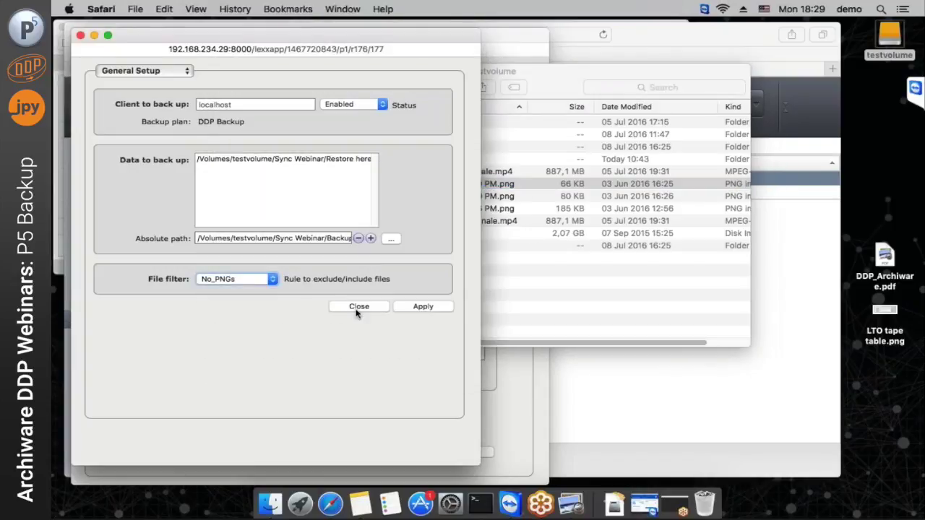
# Close the task editor and open the daily incremental backup event's settings
pyautogui.click(358, 306)
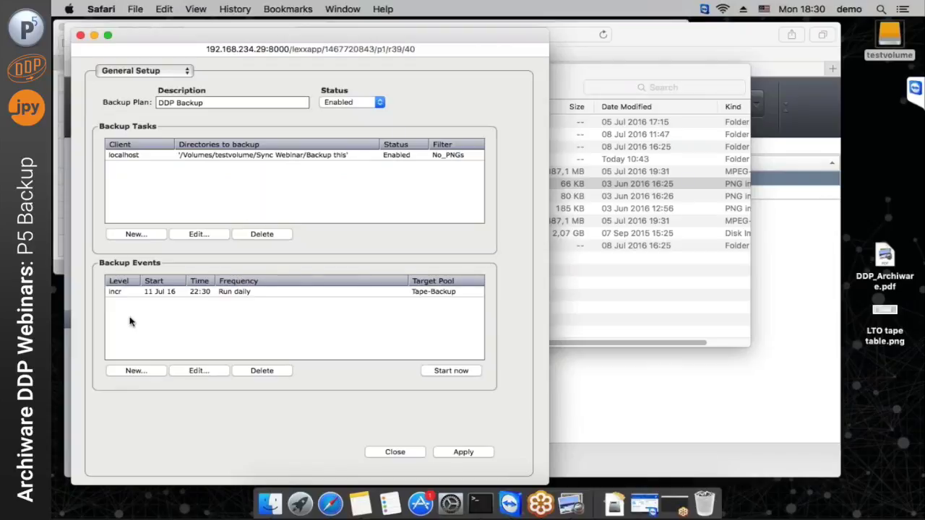
pyautogui.click(216, 295)
pyautogui.doubleClick(215, 293)
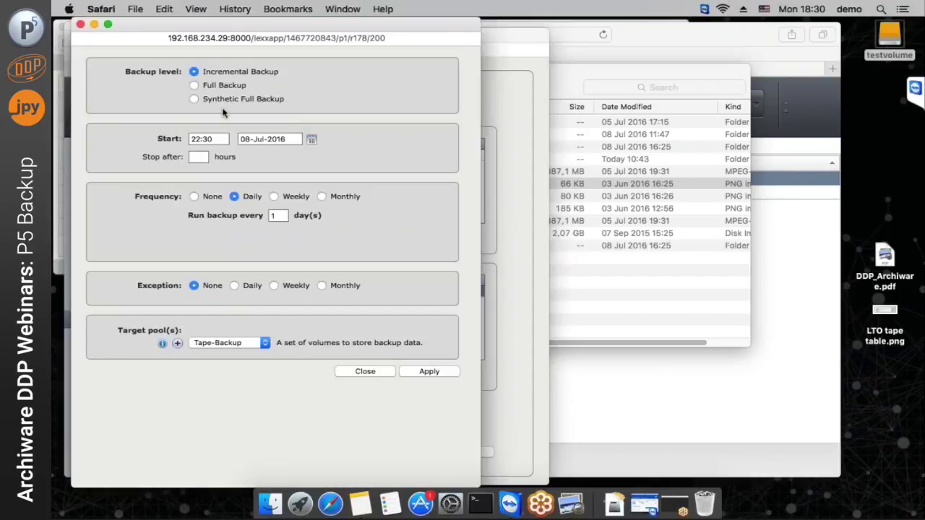
pyautogui.press('Tab')
# Make the event a full backup repeating monthly on the first Monday at 22:30, and apply
pyautogui.click(194, 86)
pyautogui.click(321, 197)
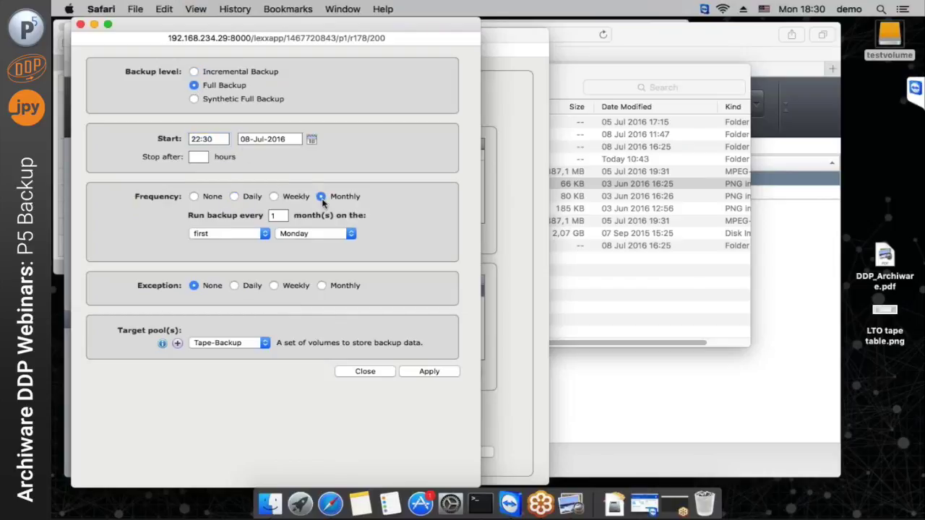
pyautogui.click(228, 230)
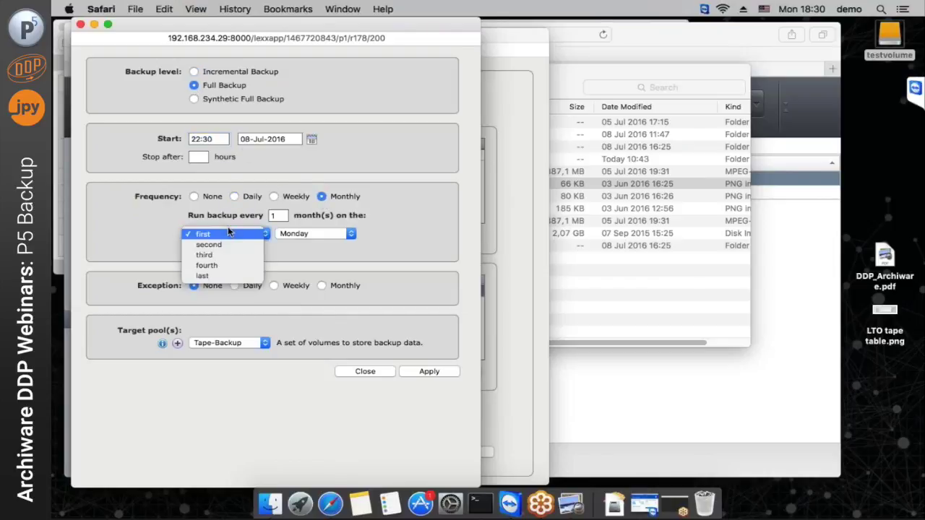
pyautogui.click(192, 72)
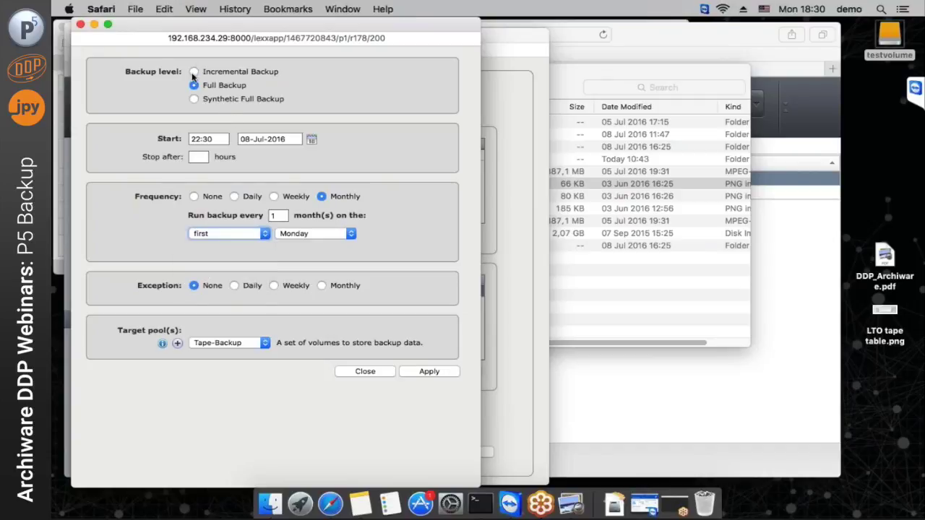
pyautogui.click(193, 73)
pyautogui.click(193, 85)
pyautogui.click(426, 378)
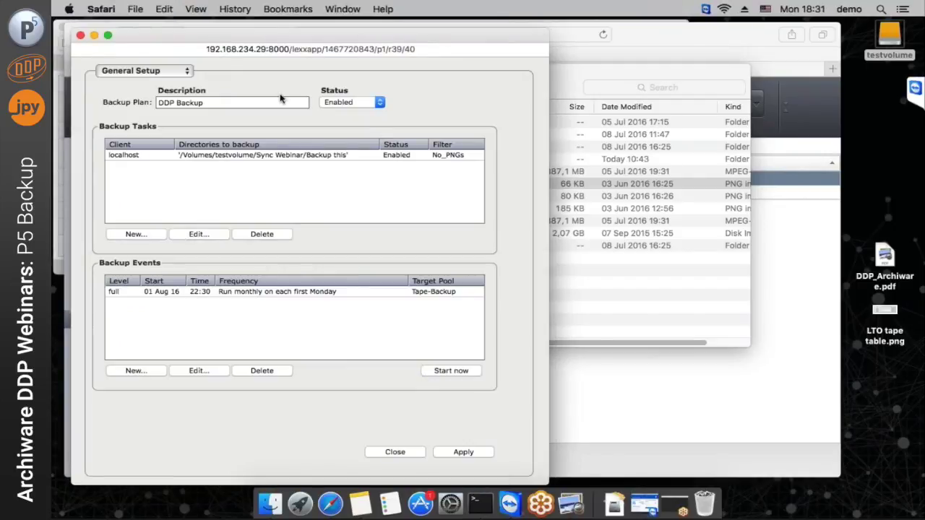
# Save the plan, set 28-day data retention in Additional Options, apply, and close
pyautogui.click(454, 454)
pyautogui.click(148, 71)
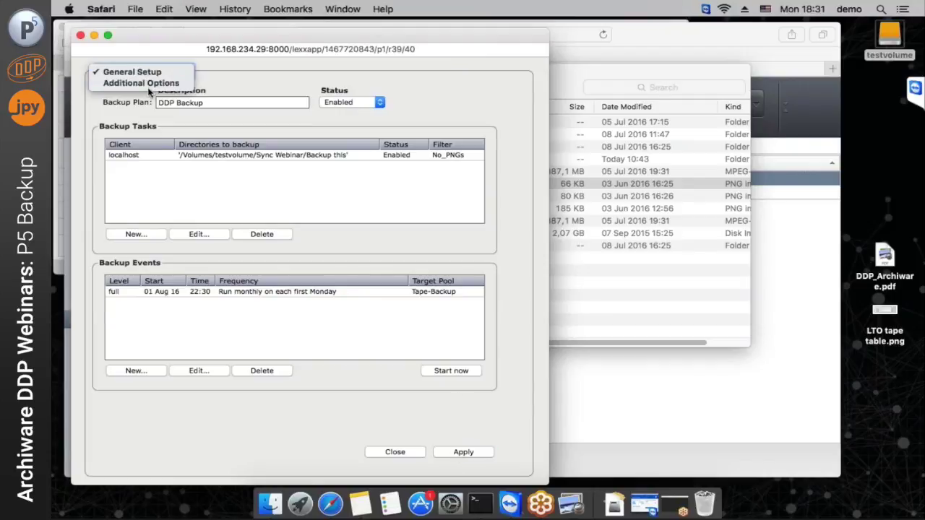
pyautogui.click(139, 83)
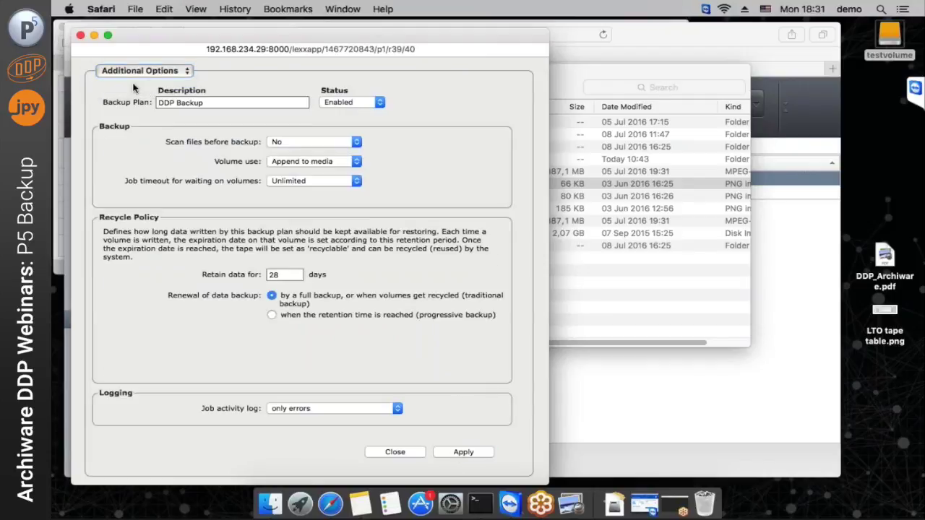
pyautogui.doubleClick(287, 276)
pyautogui.click(461, 453)
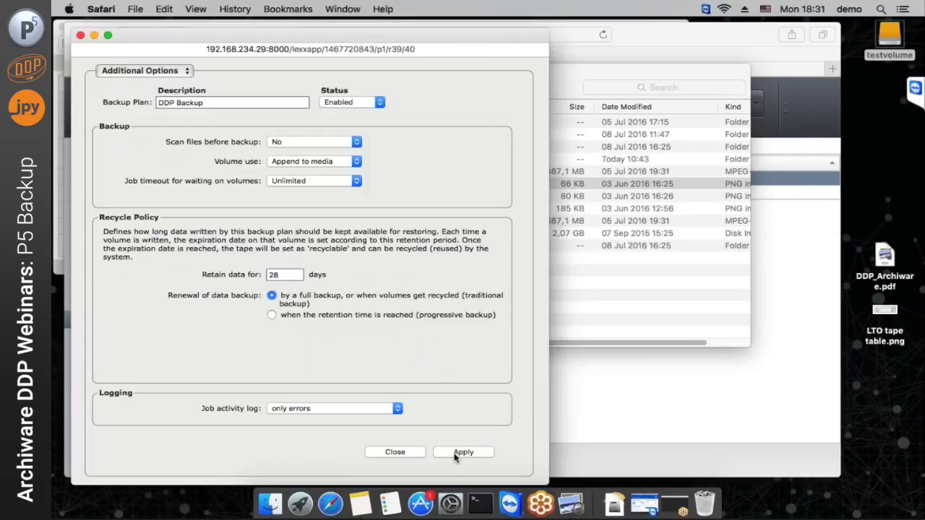
pyautogui.click(395, 452)
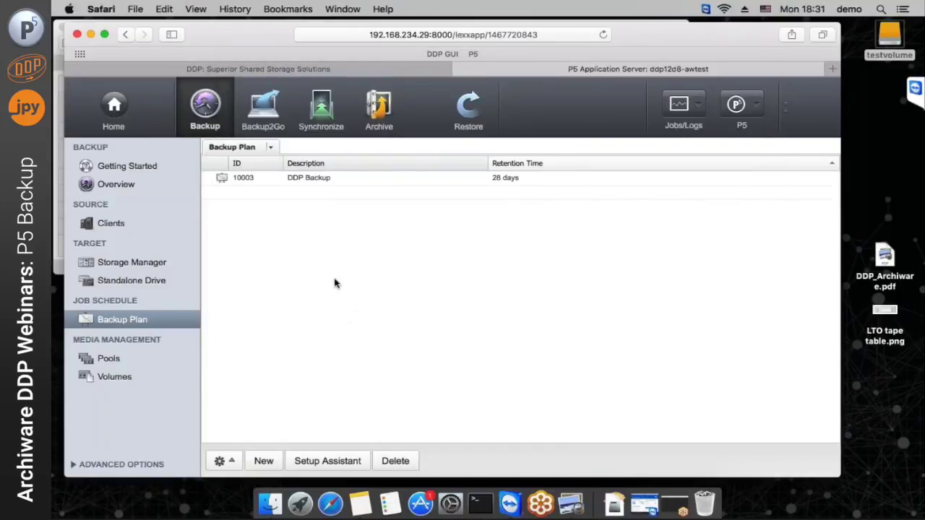
# Start the scheduled DDP Backup job now from the Job Monitor and expand its running status
pyautogui.click(680, 108)
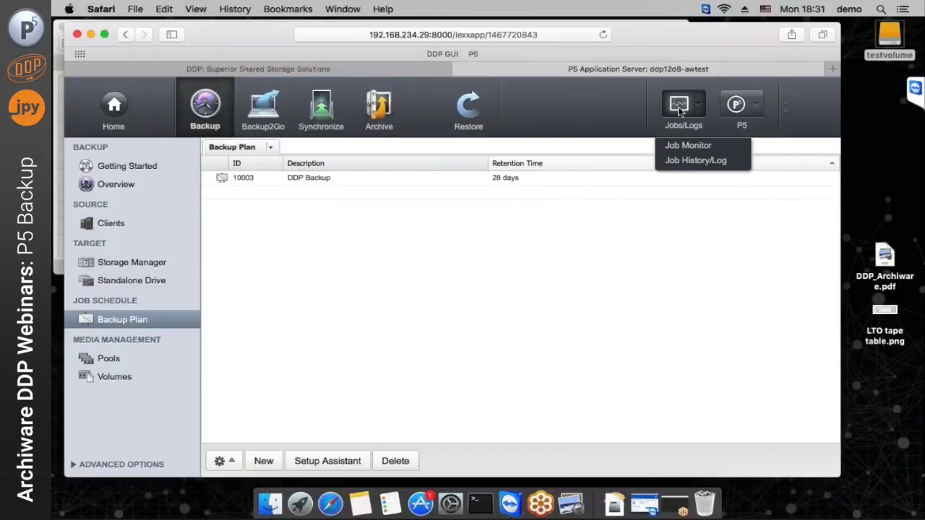
pyautogui.click(672, 145)
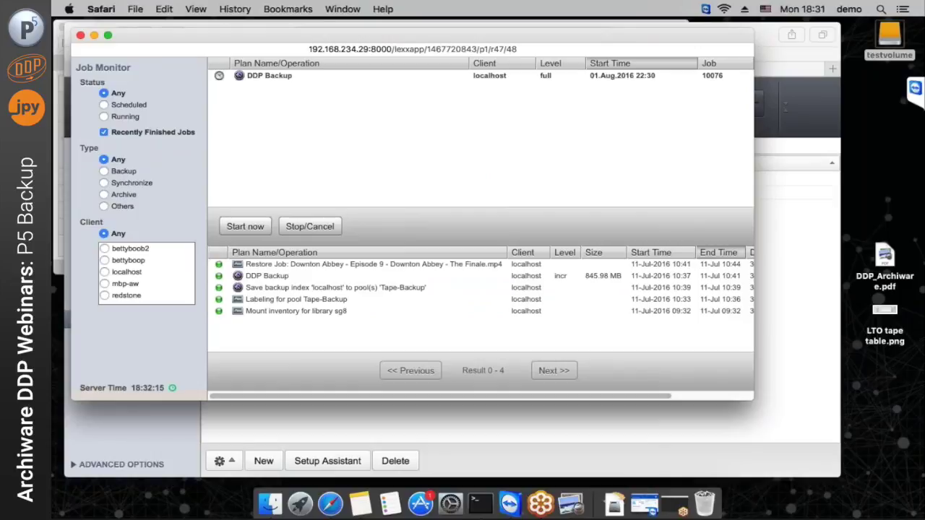
pyautogui.click(391, 79)
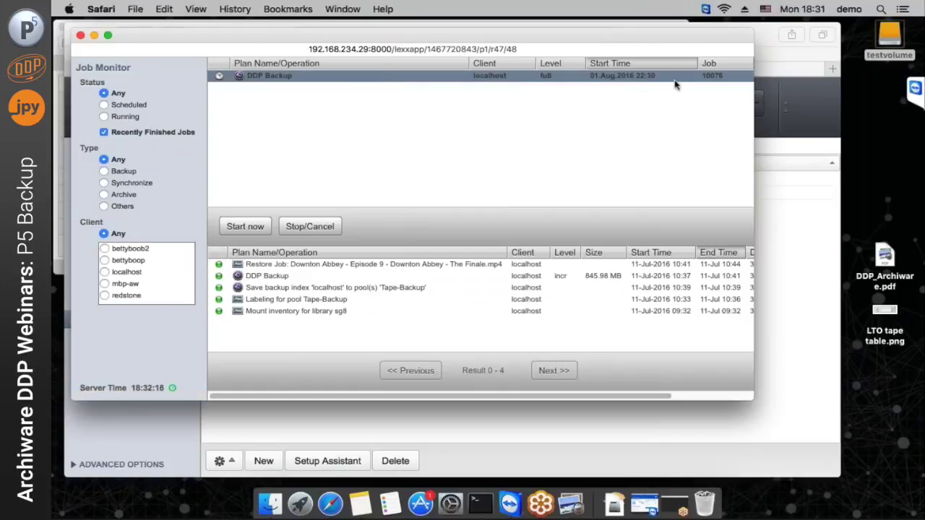
pyautogui.click(245, 227)
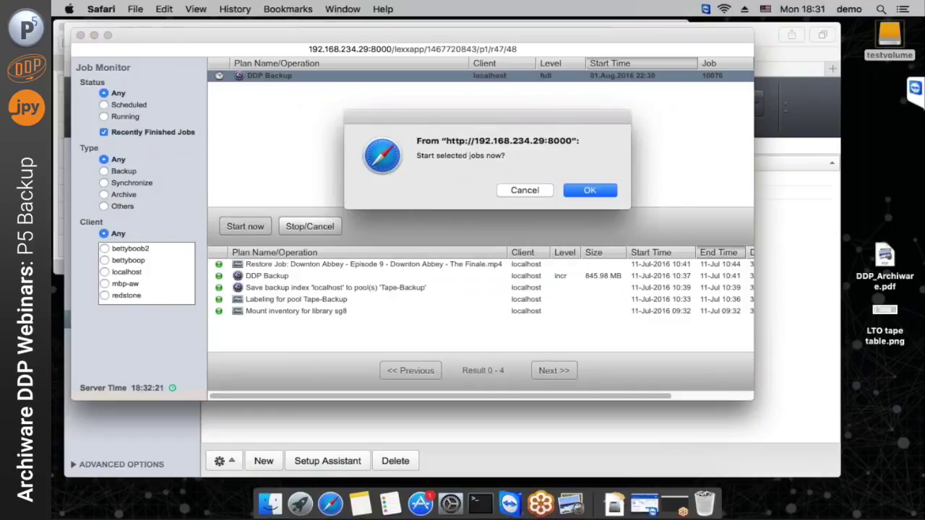
pyautogui.click(605, 190)
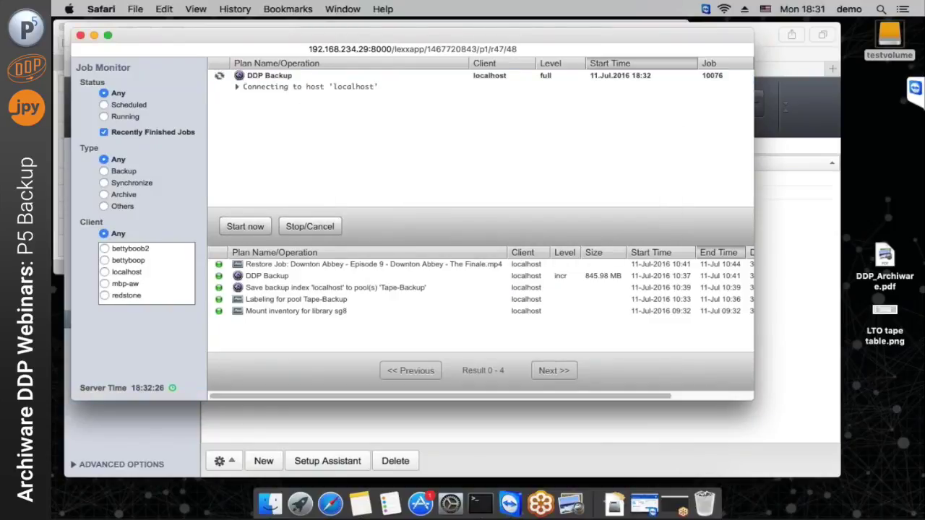
pyautogui.click(237, 87)
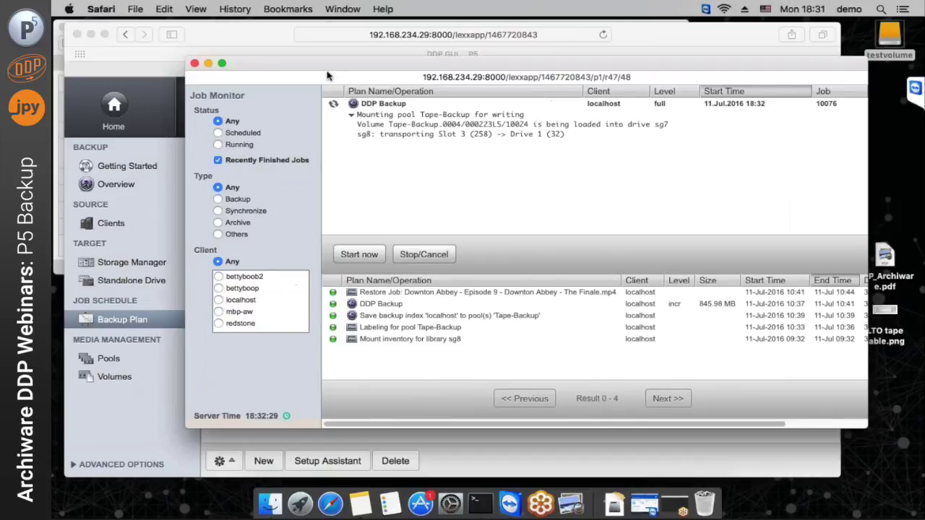
pyautogui.moveTo(327, 75); pyautogui.dragTo(360, 87)
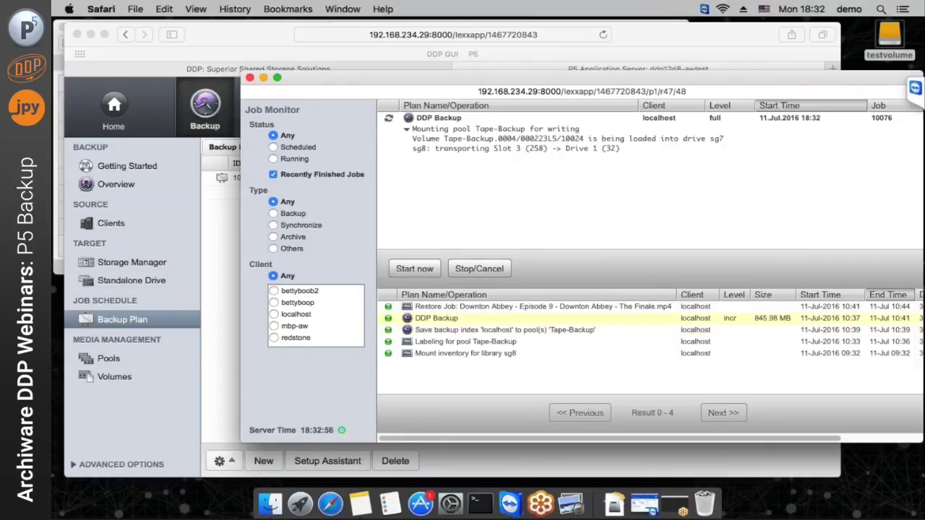
pyautogui.click(437, 318)
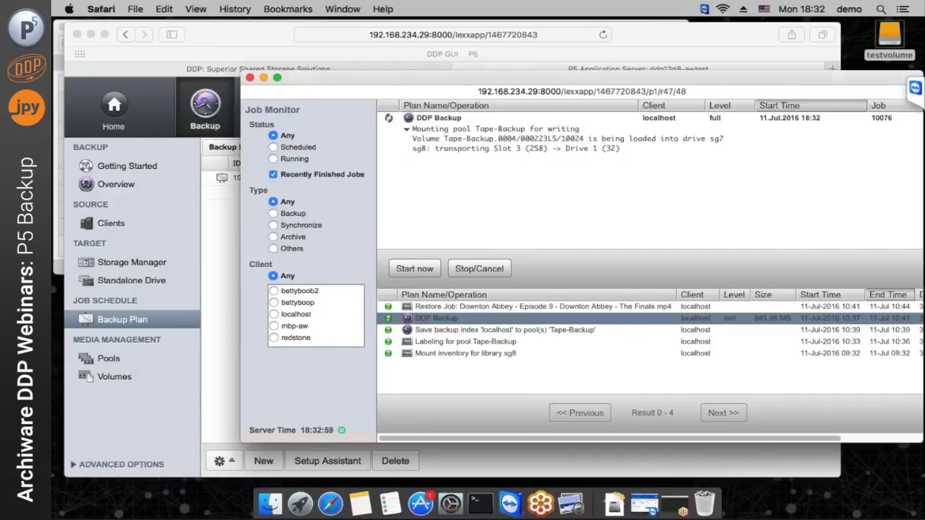
pyautogui.doubleClick(437, 318)
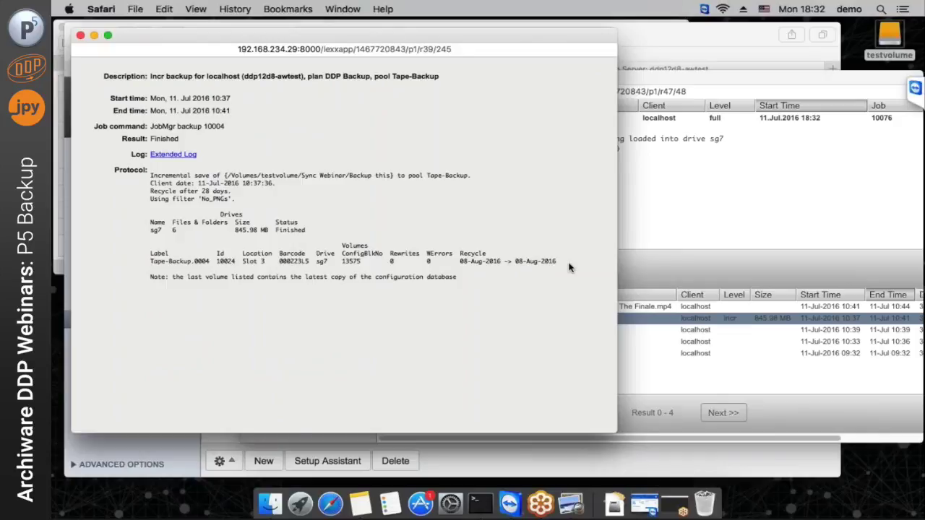
pyautogui.click(81, 36)
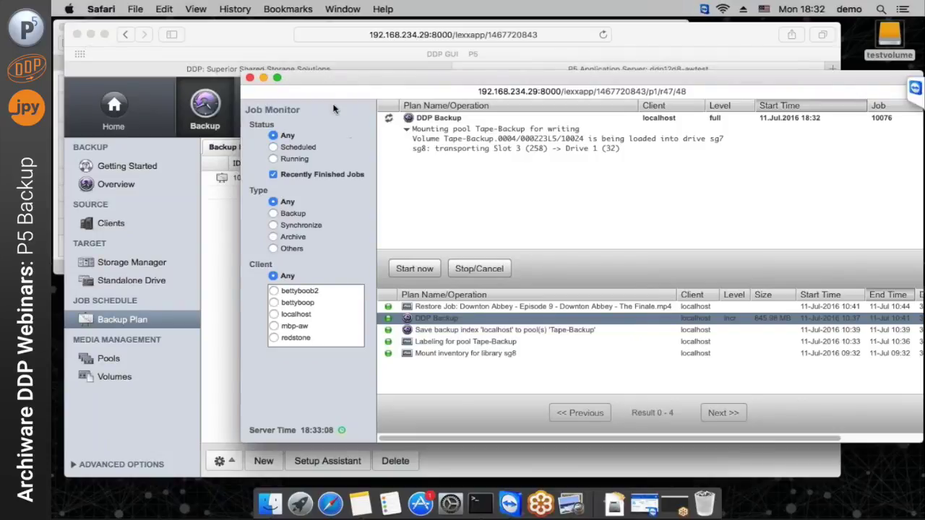
# Move the Job Monitor out of the way and switch the main P5 window to Restore
pyautogui.moveTo(316, 85); pyautogui.dragTo(513, 110)
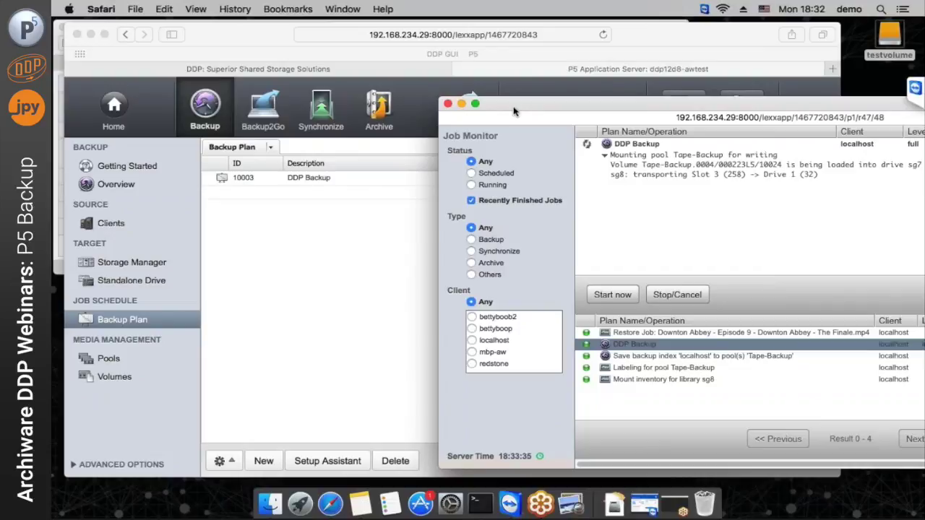
pyautogui.click(679, 42)
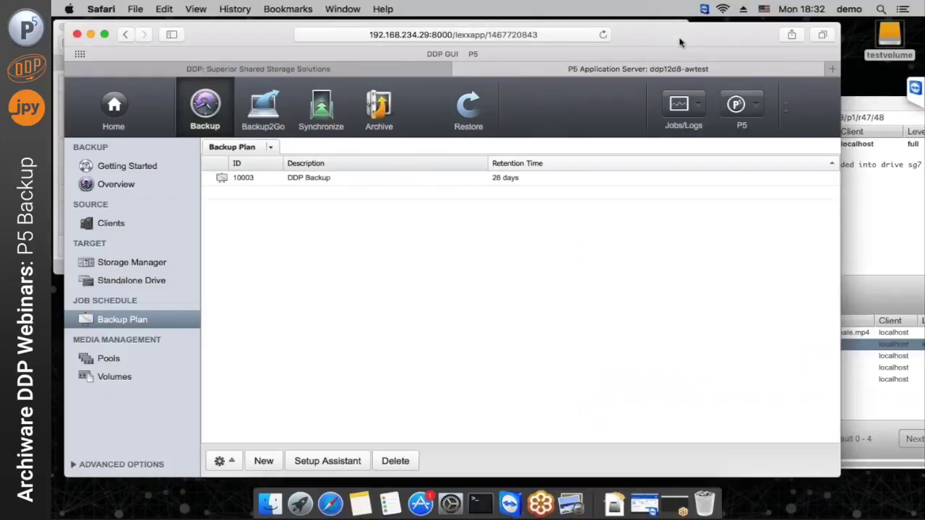
pyautogui.click(461, 115)
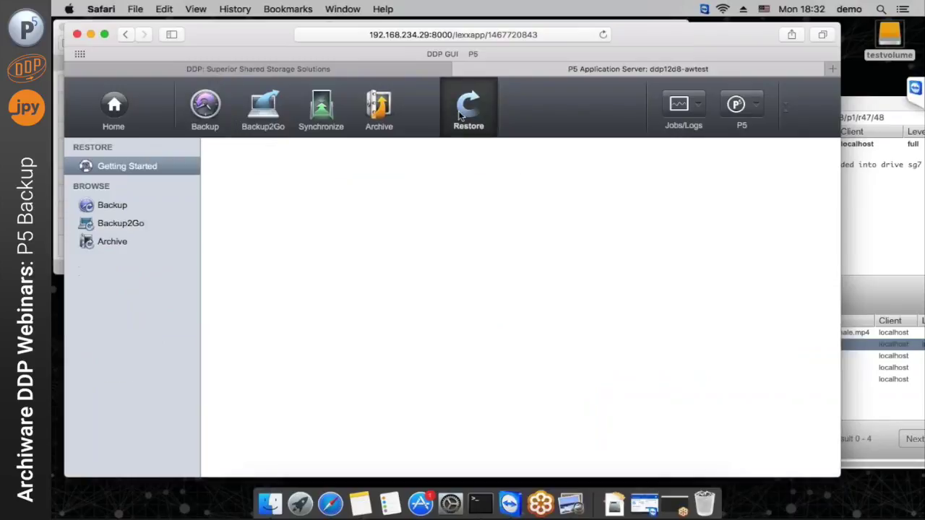
# Browse backup indexes and open the localhost index dated 11-Jul-2016 10:37
pyautogui.click(860, 108)
pyautogui.moveTo(816, 105); pyautogui.dragTo(907, 100)
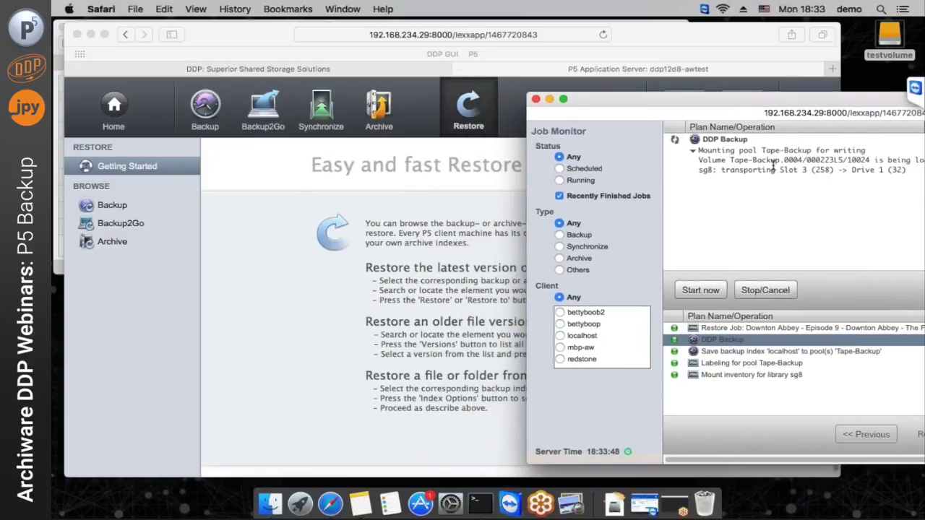
pyautogui.click(709, 48)
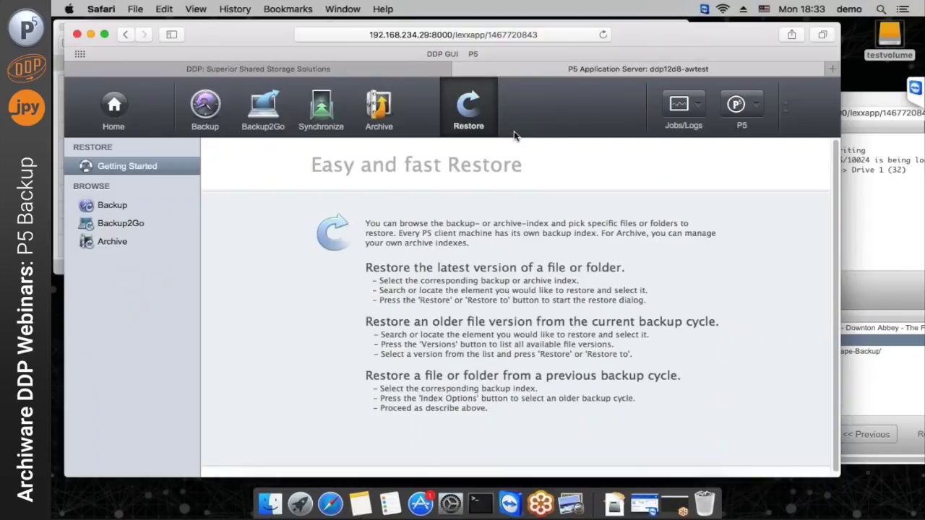
pyautogui.click(113, 206)
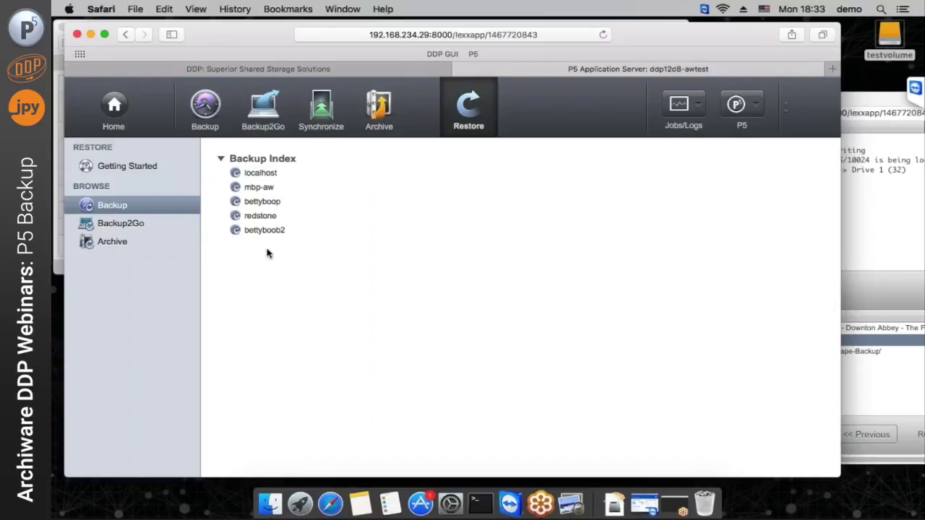
pyautogui.click(257, 174)
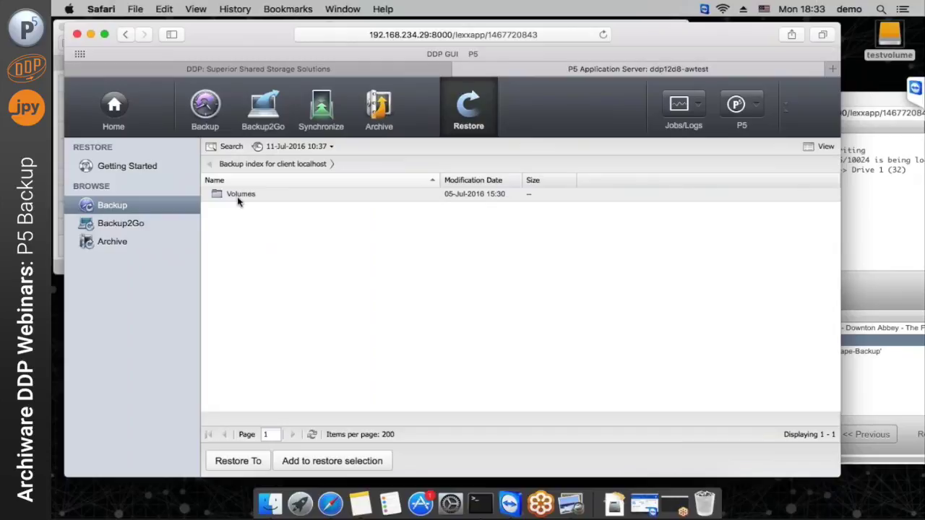
# Search the localhost backup index for file names containing 'down'
pyautogui.click(232, 147)
pyautogui.click(413, 184)
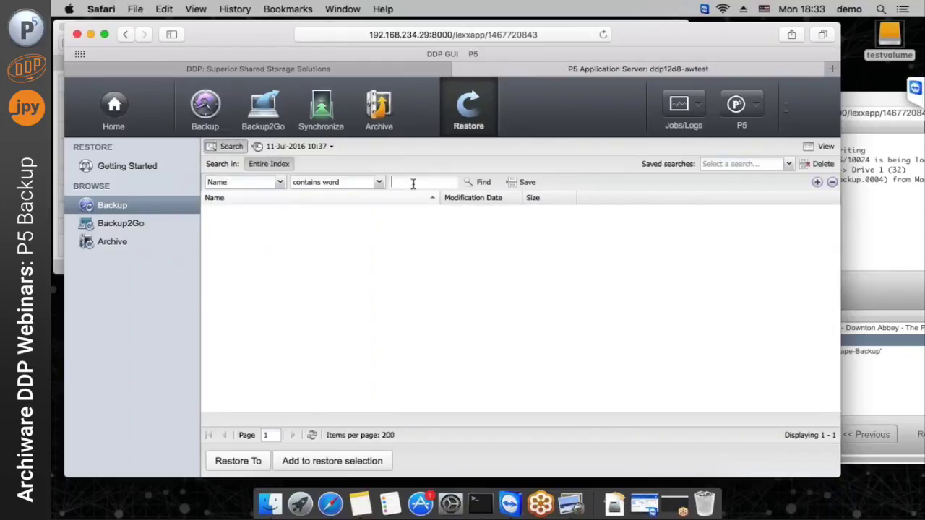
pyautogui.write('down')
pyautogui.press('Return')
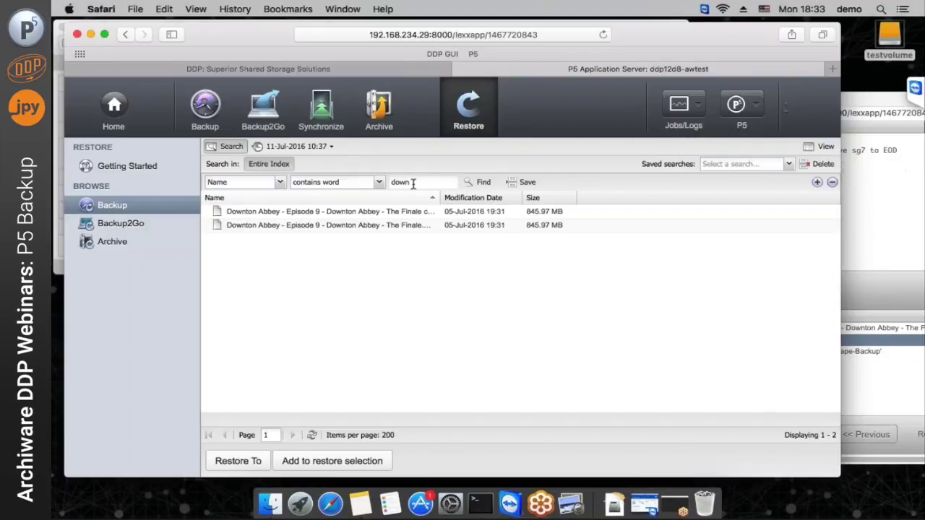
# Check the running DDP Backup job's details in the Job Monitor, then return to the restore page
pyautogui.click(870, 108)
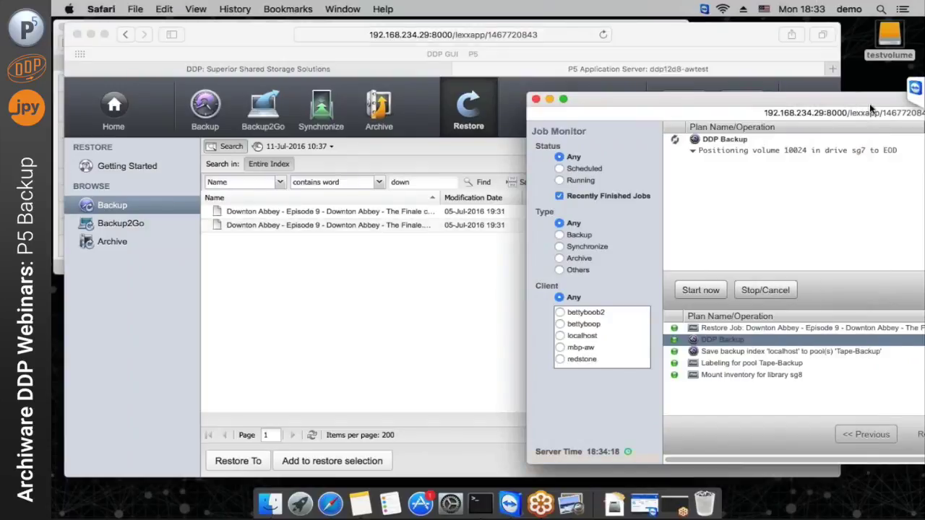
pyautogui.moveTo(868, 104); pyautogui.dragTo(828, 85)
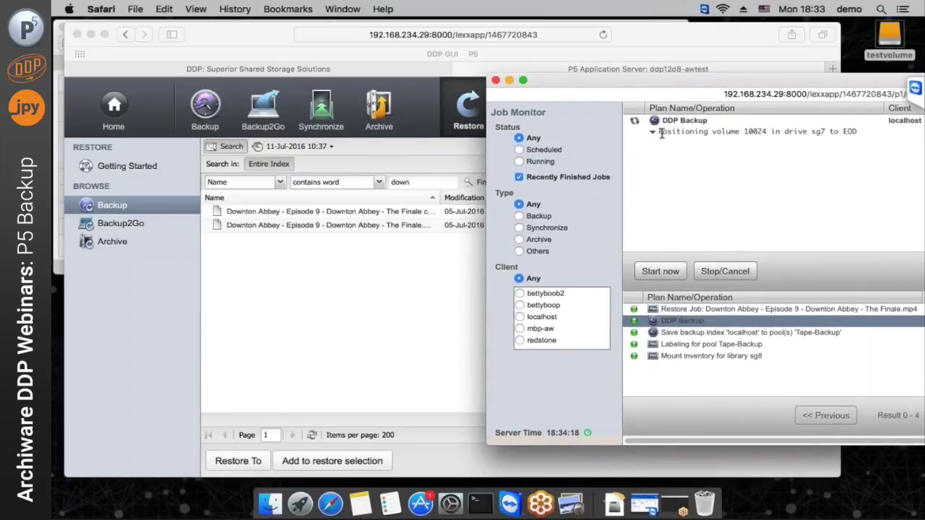
pyautogui.click(654, 133)
pyautogui.click(653, 133)
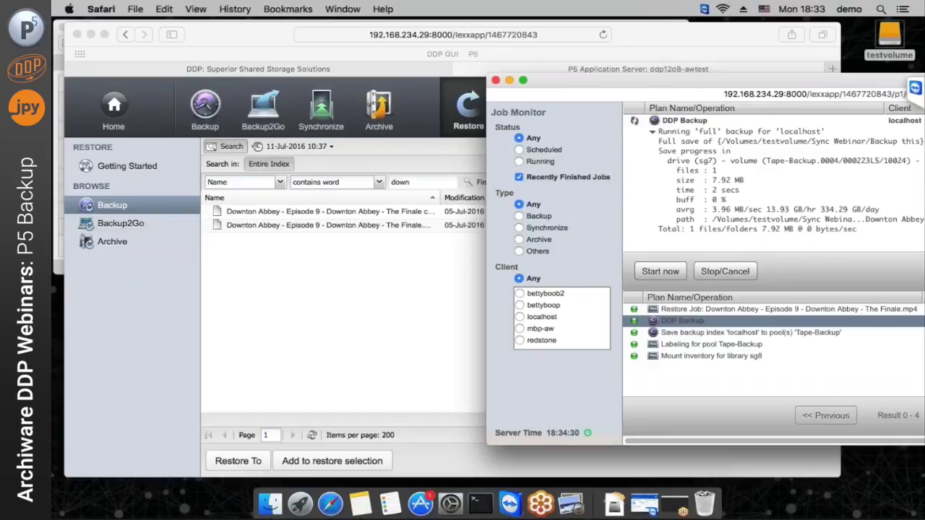
pyautogui.moveTo(700, 85); pyautogui.dragTo(582, 76)
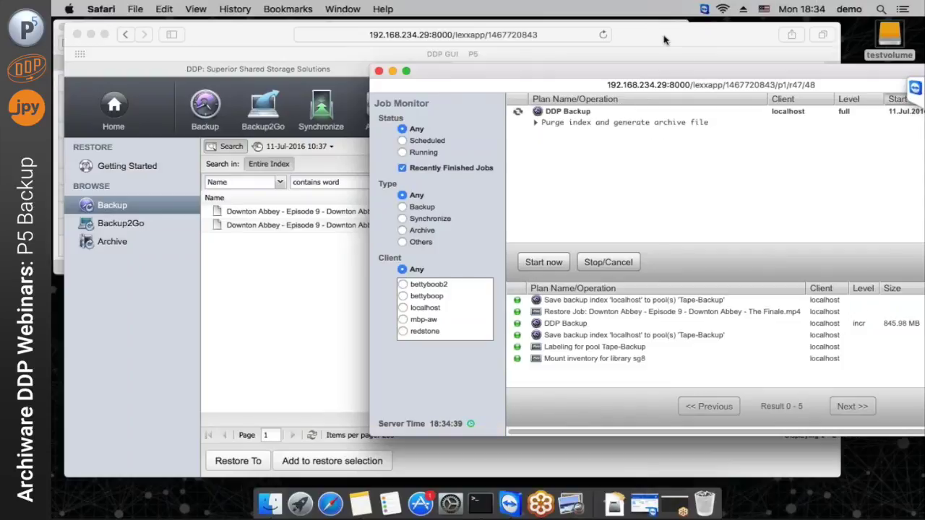
pyautogui.click(666, 60)
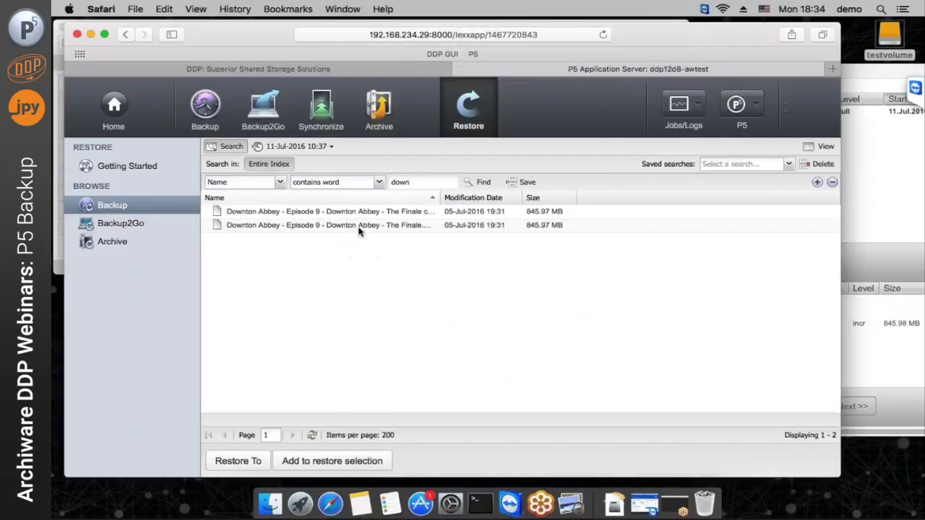
# Navigate Volumes > testvolume > Sync Webinar > Backup this, select Downton Abbey Finale.mp4 and list its backup dates
pyautogui.moveTo(437, 198); pyautogui.dragTo(539, 200)
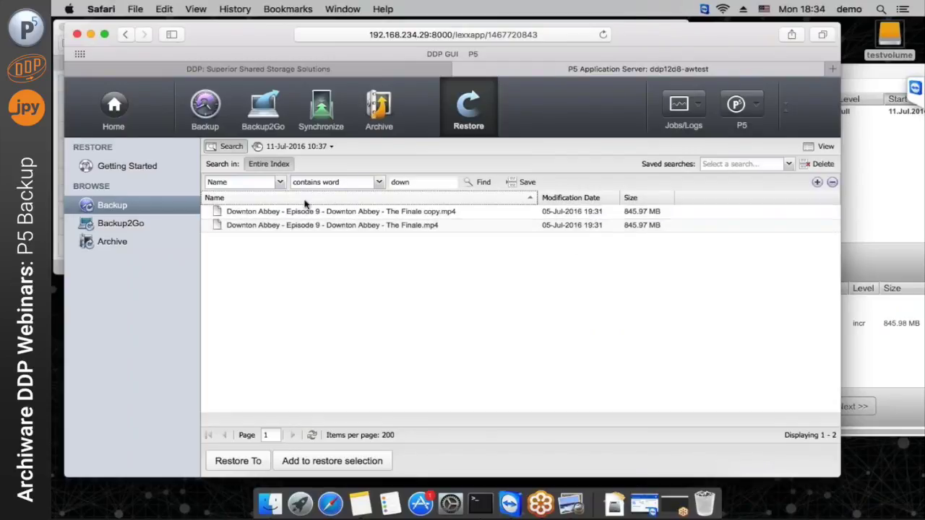
pyautogui.click(283, 212)
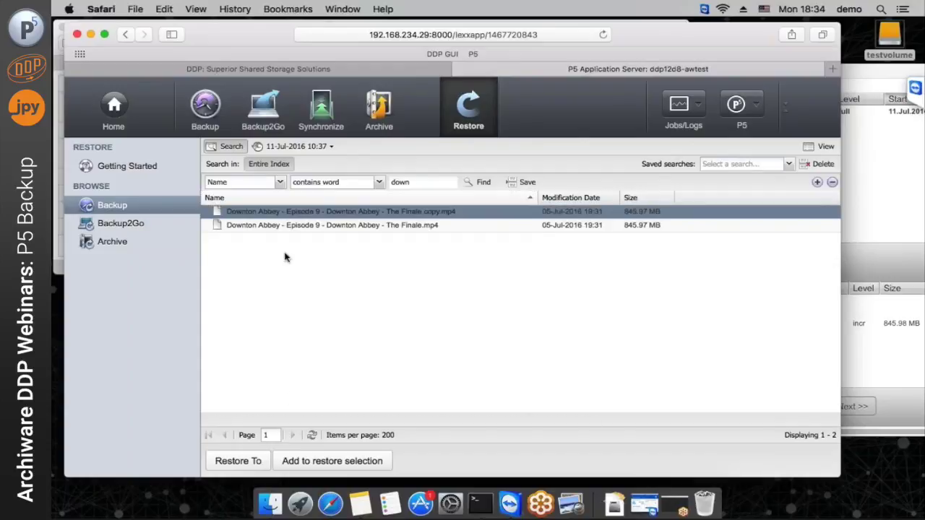
pyautogui.click(230, 146)
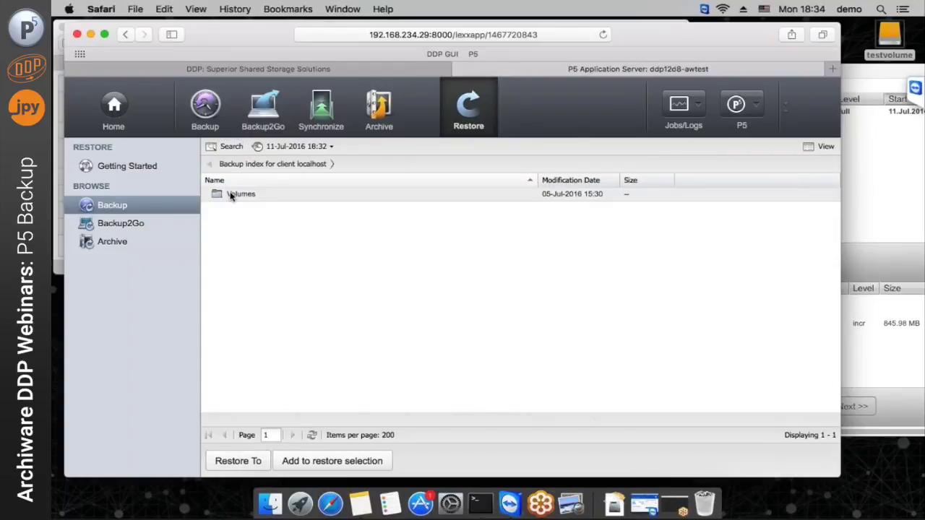
pyautogui.doubleClick(230, 194)
pyautogui.click(250, 198)
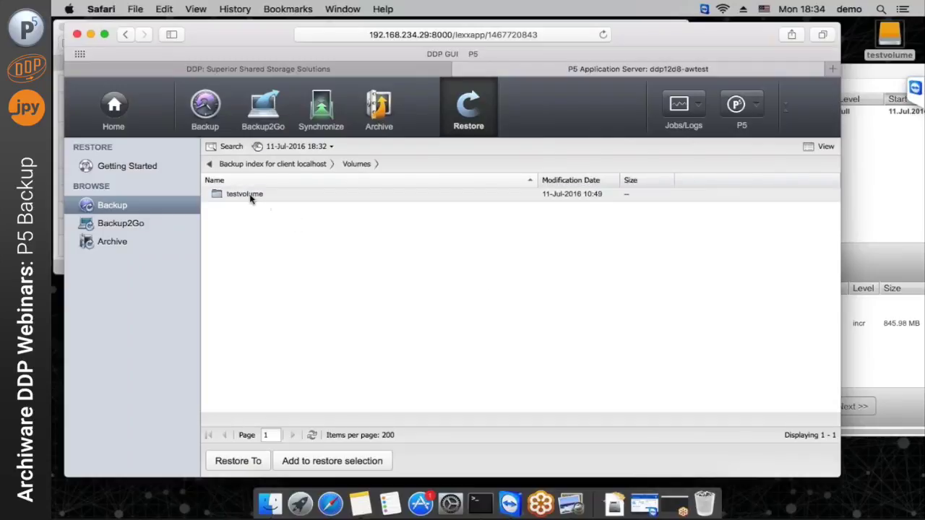
pyautogui.doubleClick(250, 198)
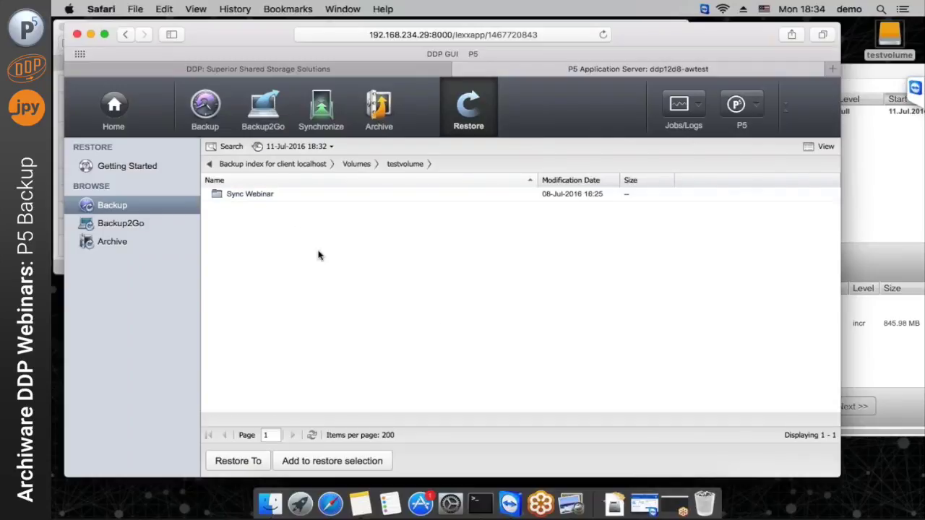
pyautogui.doubleClick(254, 198)
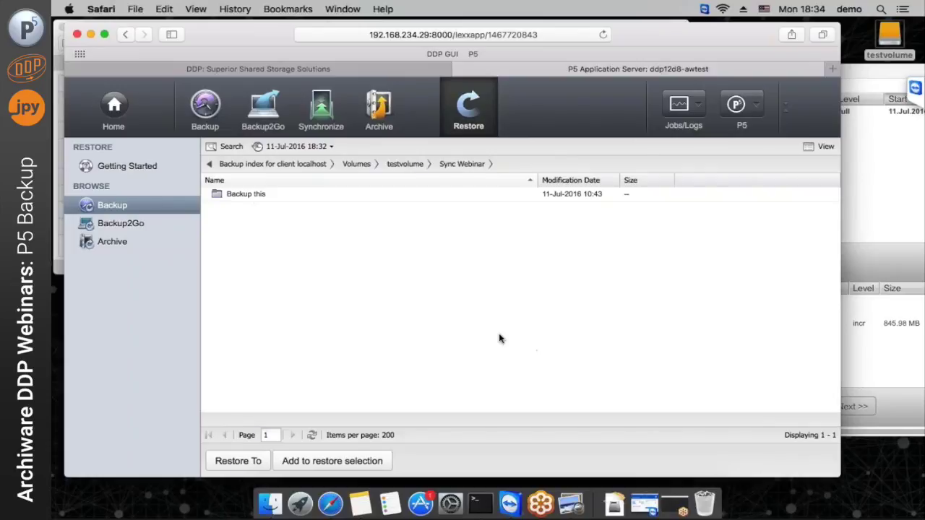
pyautogui.doubleClick(252, 195)
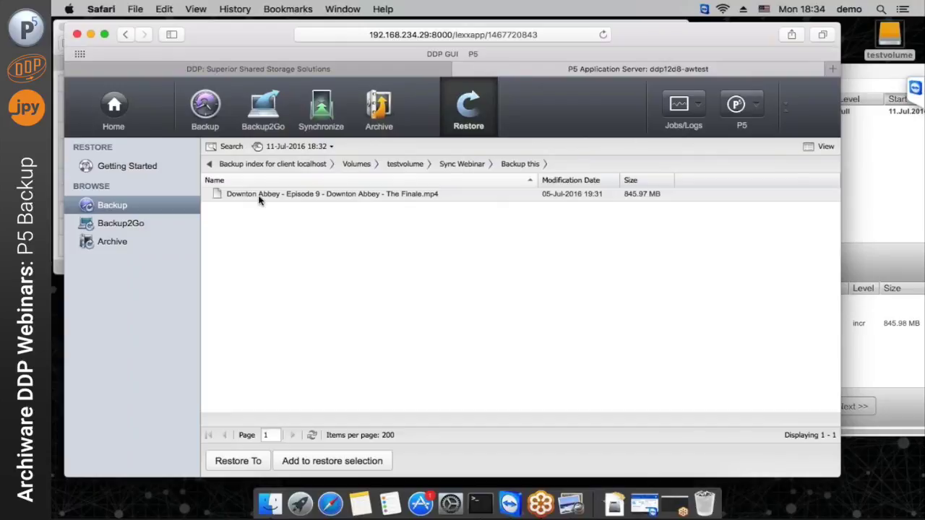
pyautogui.click(332, 198)
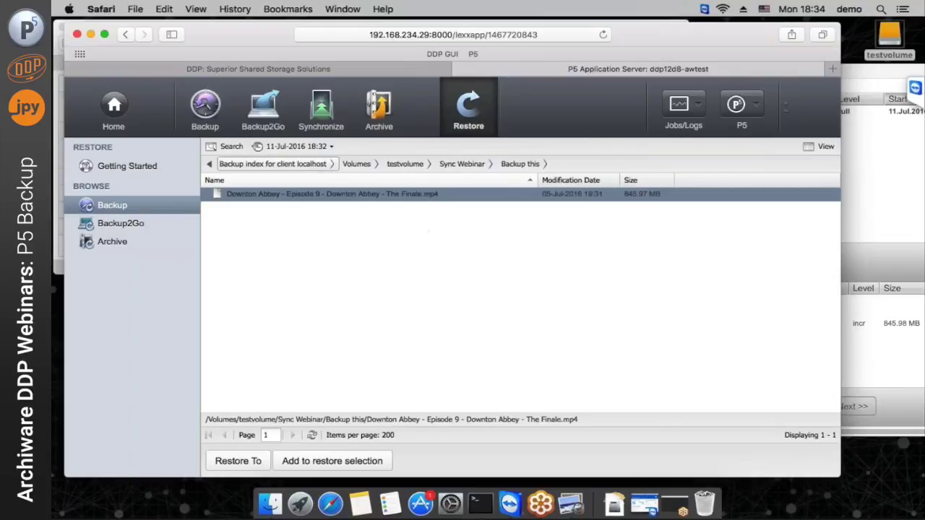
pyautogui.click(318, 146)
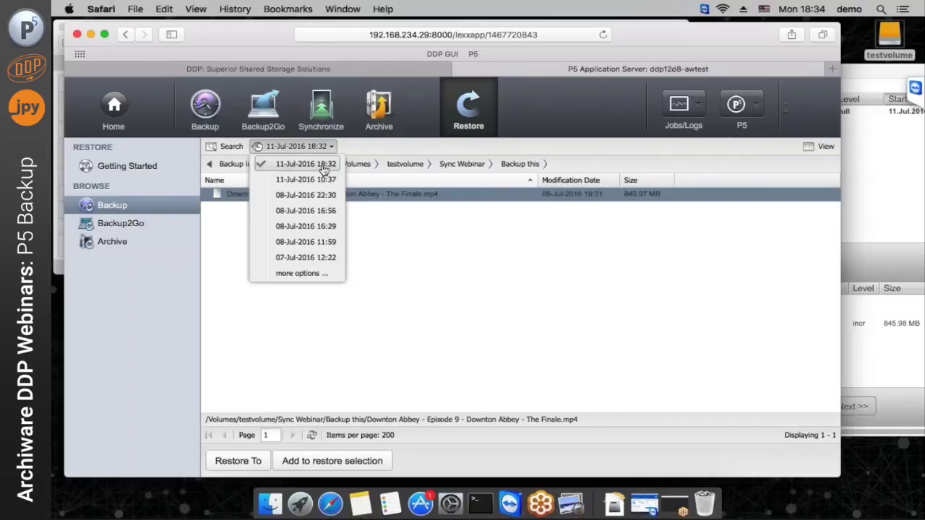
pyautogui.click(310, 279)
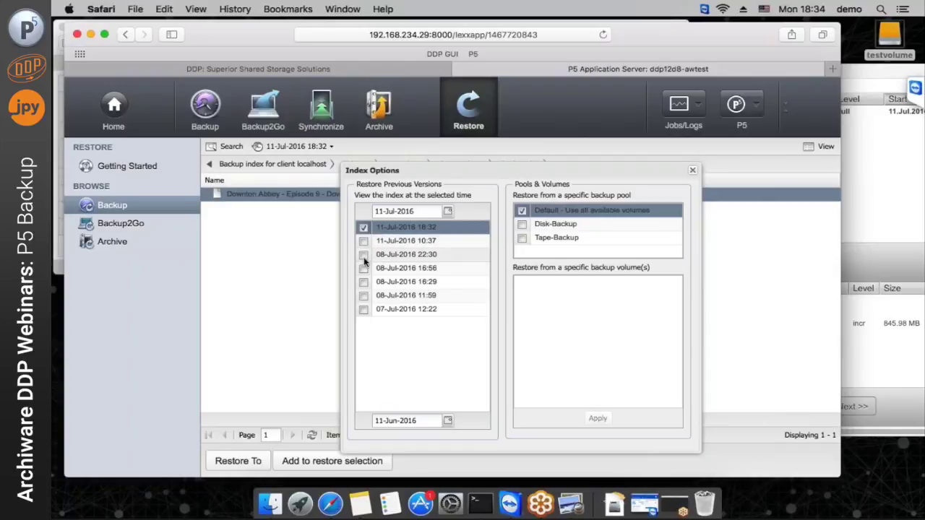
pyautogui.click(693, 170)
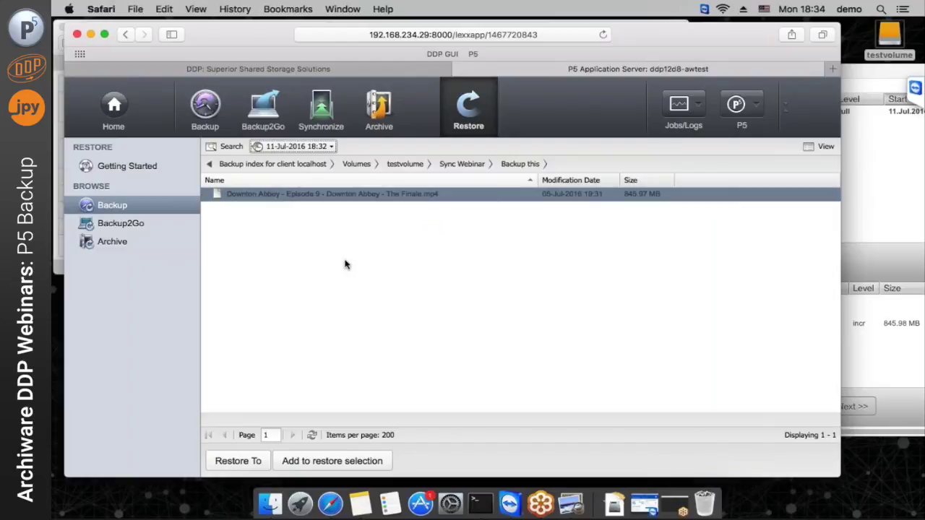
pyautogui.click(298, 196)
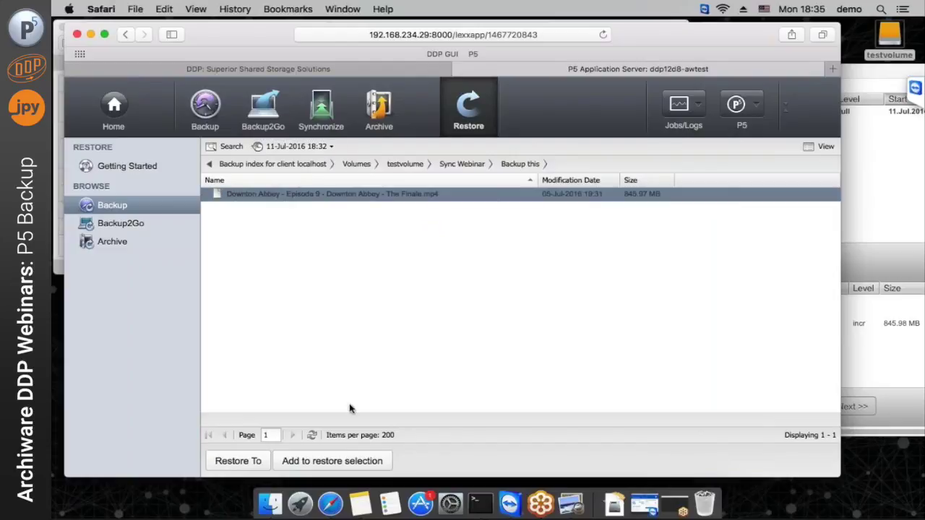
# Add Downton Abbey Finale.mp4 to the restore selection and open its Restore To localhost settings
pyautogui.click(232, 468)
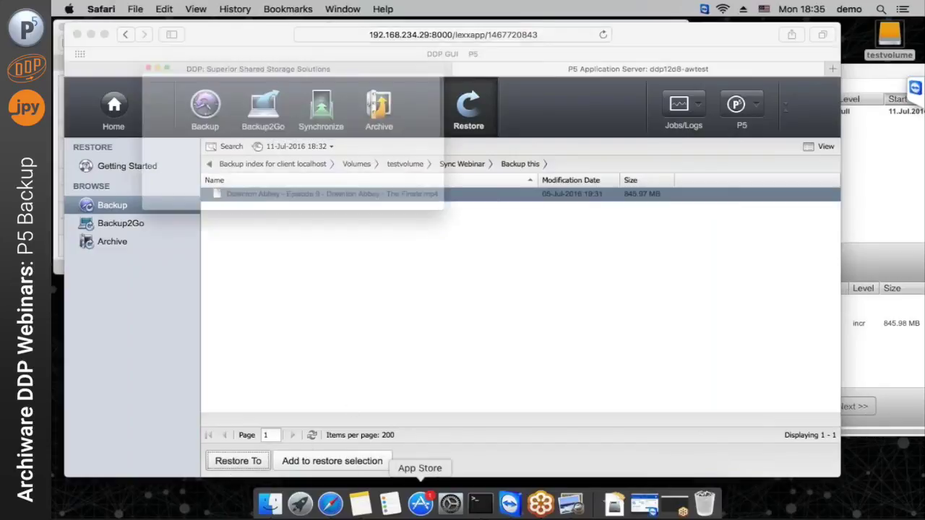
pyautogui.click(352, 215)
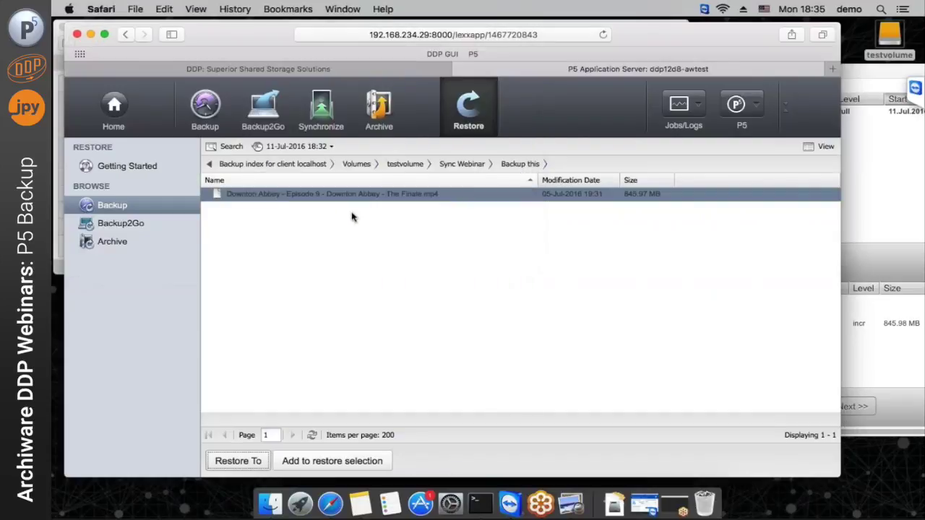
pyautogui.click(327, 463)
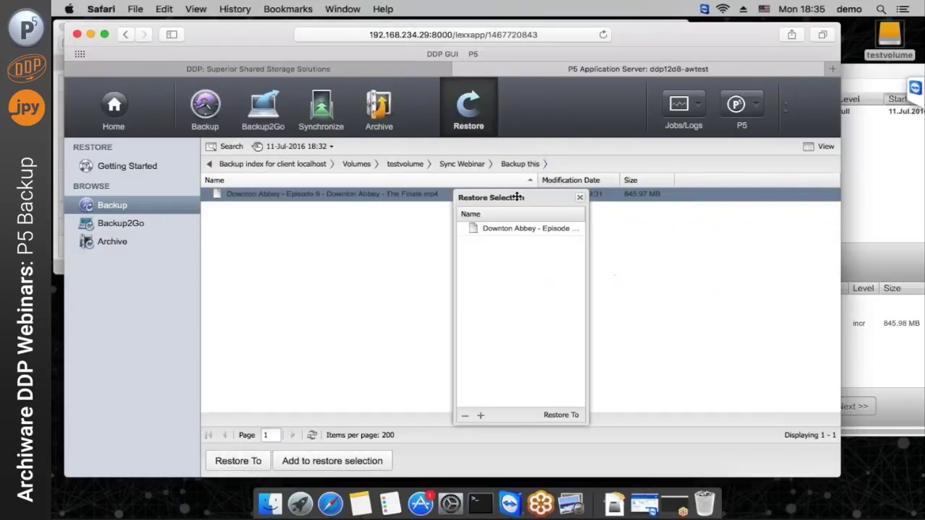
pyautogui.moveTo(524, 197); pyautogui.dragTo(552, 168)
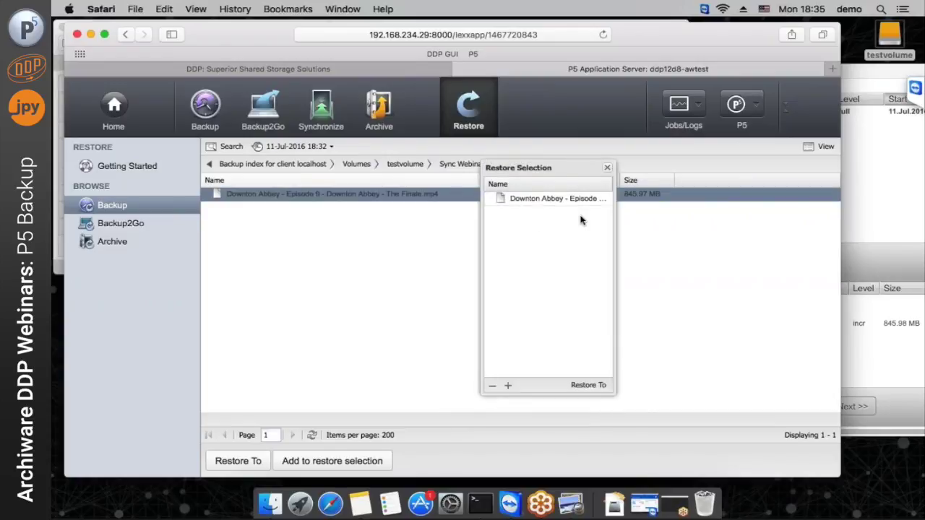
pyautogui.click(587, 385)
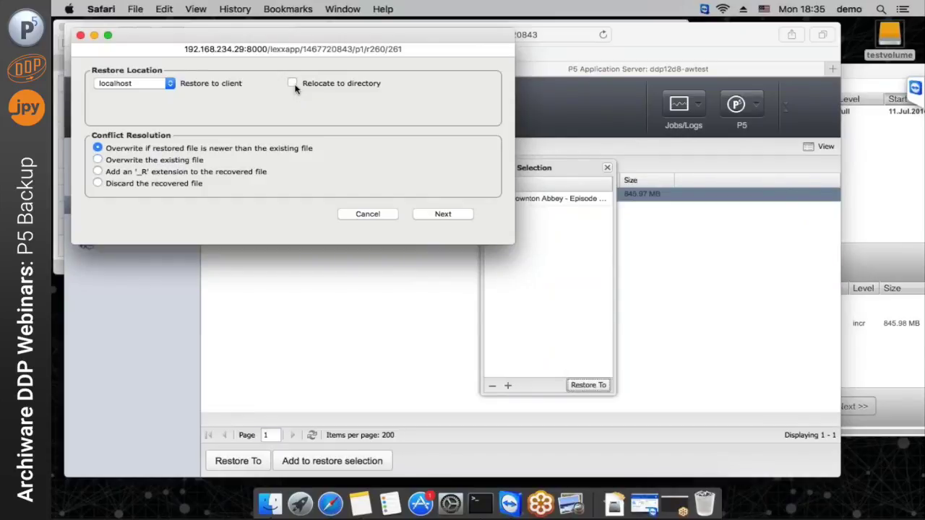
pyautogui.click(267, 506)
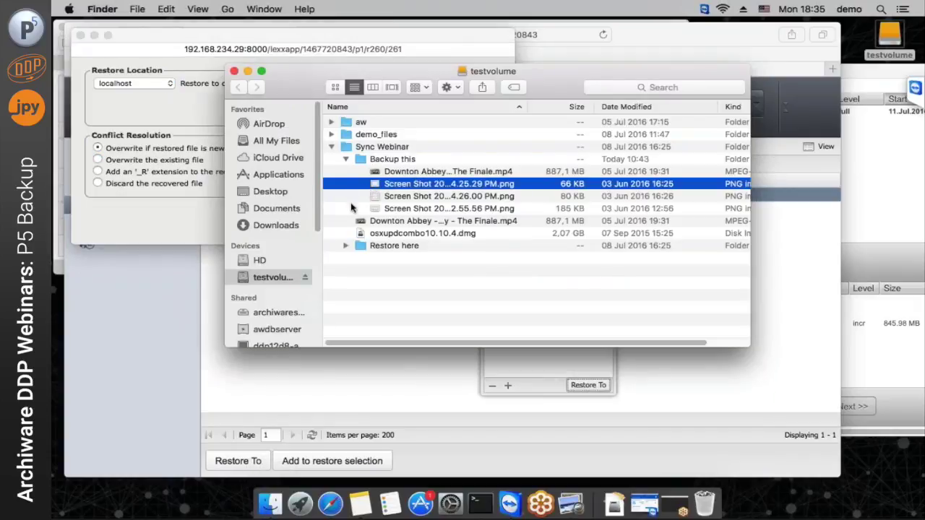
# Preview the next screenshot, then close the Preview windows to return to Finder
pyautogui.press('Down')
pyautogui.press('super+o')
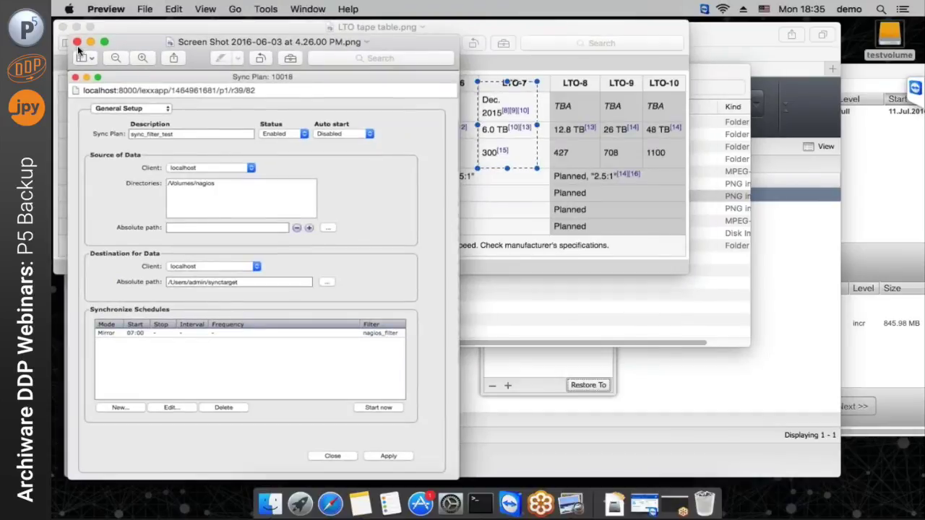
pyautogui.click(78, 42)
pyautogui.click(63, 27)
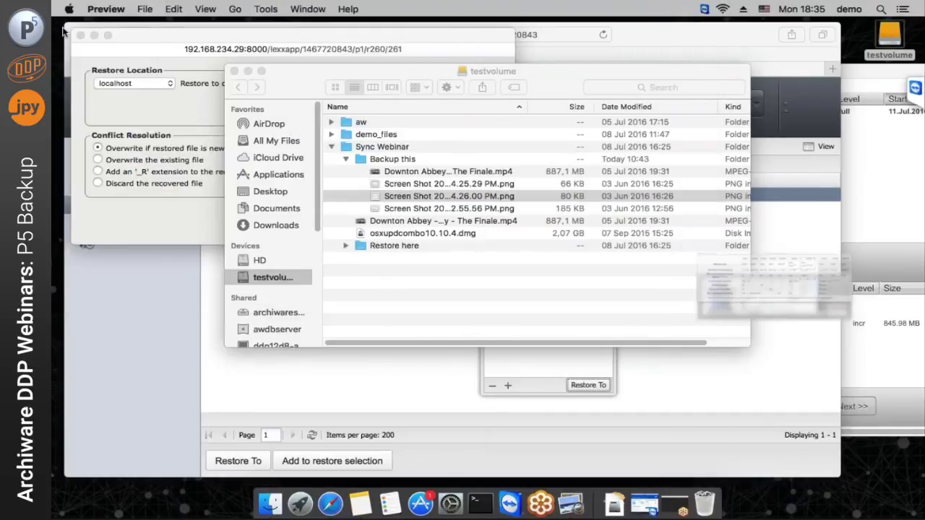
# Move the Downton Abbey video from Backup this to the Trash and continue the restore dialog
pyautogui.click(416, 172)
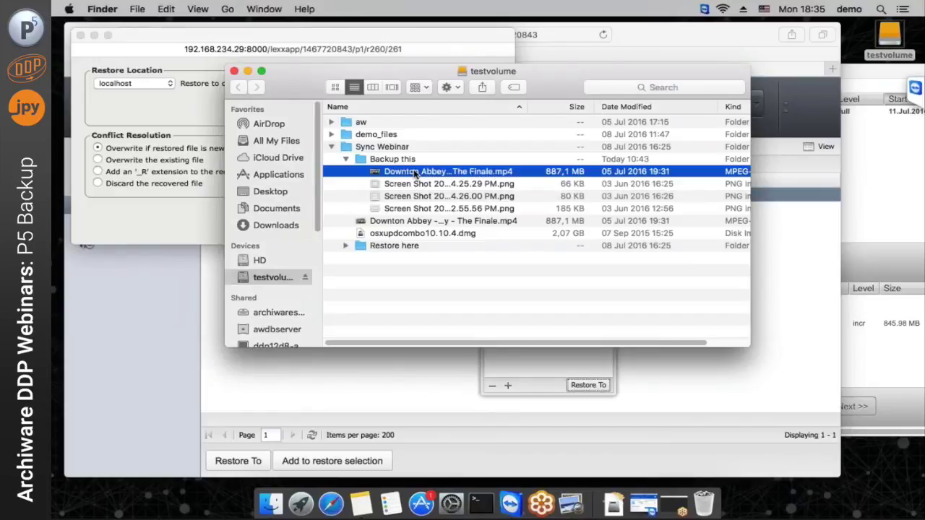
pyautogui.rightClick(425, 174)
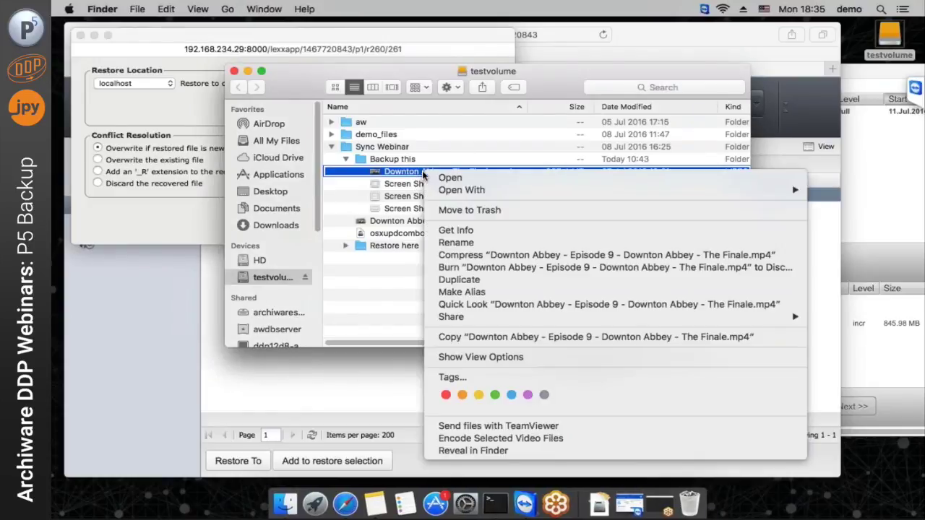
pyautogui.click(446, 211)
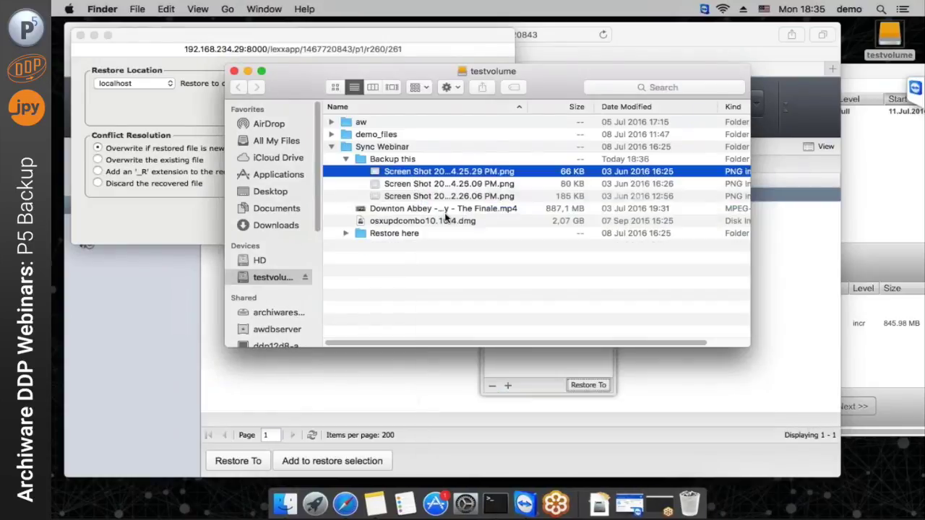
pyautogui.doubleClick(362, 161)
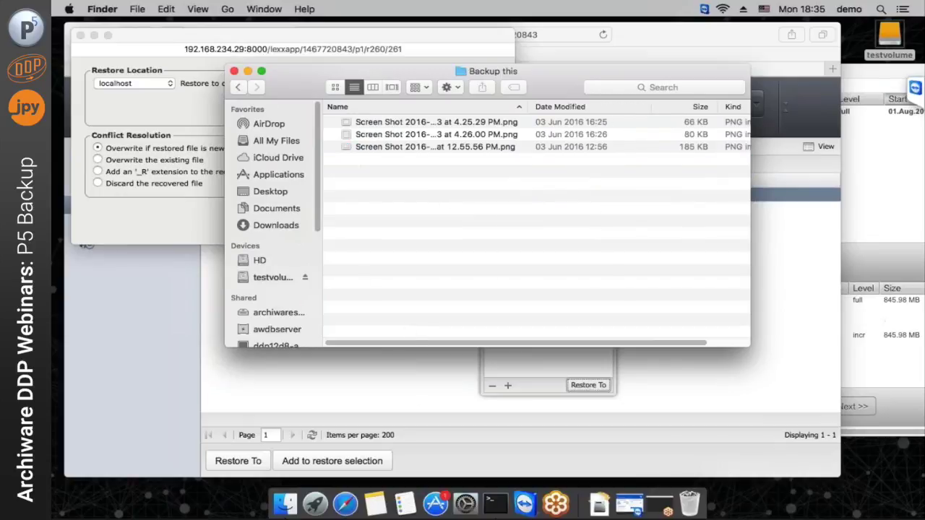
pyautogui.click(441, 217)
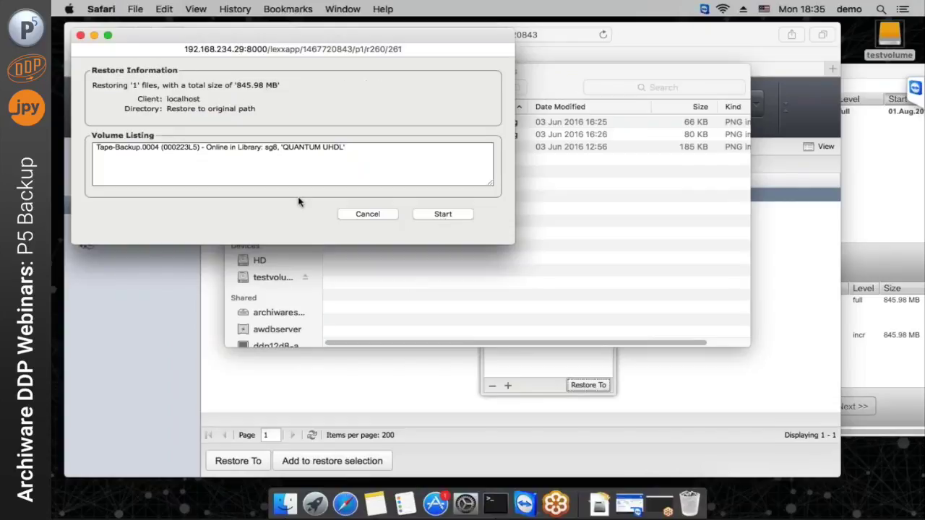
# Confirm Tape-Backup.0004 is Online in the QUANTUM UHDL library, start the restore and monitor it
pyautogui.doubleClick(218, 148)
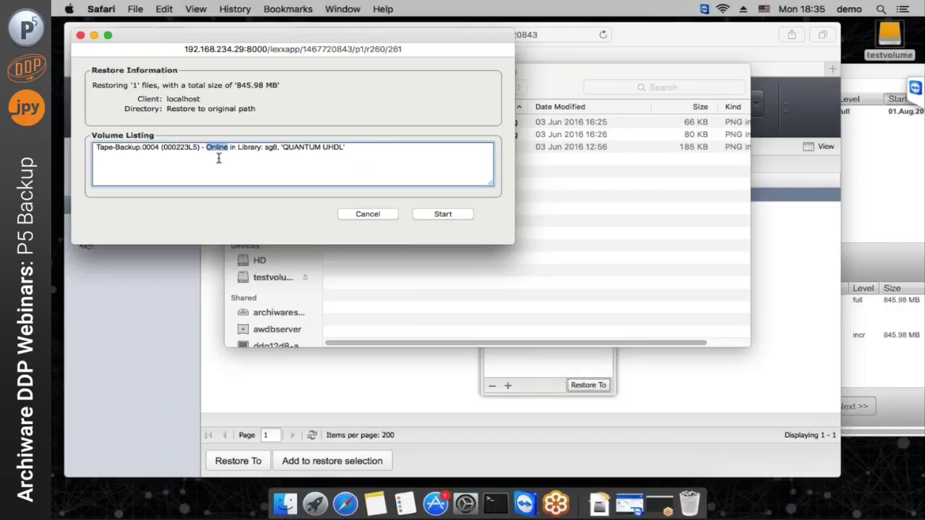
pyautogui.moveTo(283, 149); pyautogui.dragTo(344, 149)
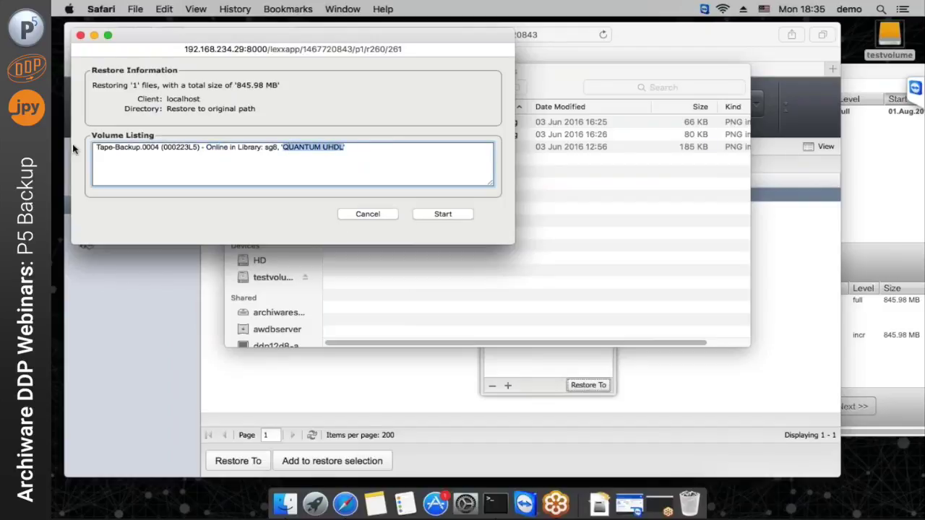
pyautogui.click(436, 216)
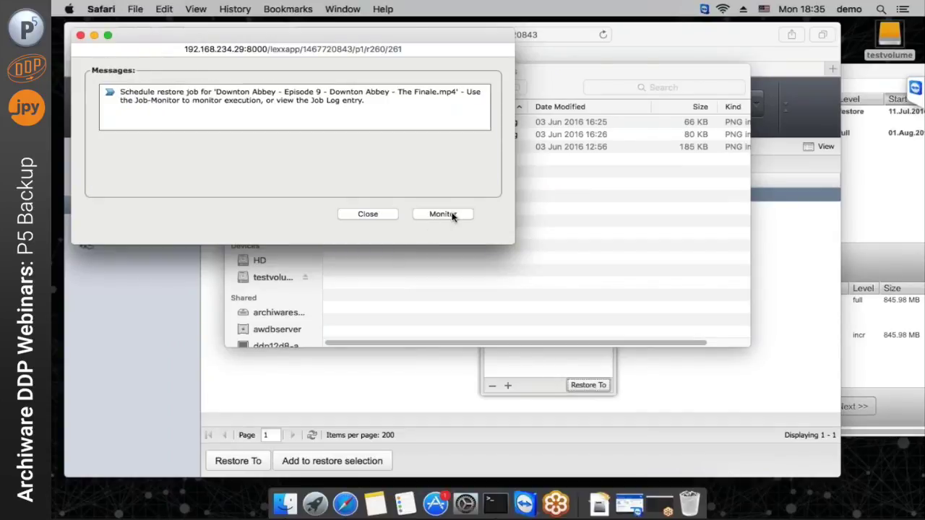
pyautogui.click(451, 217)
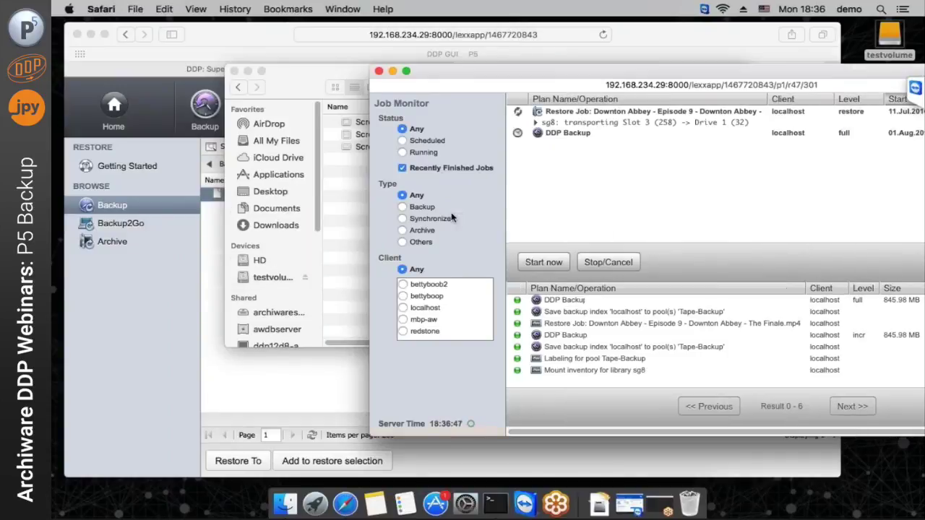
# Follow the restore job's tape loading with Finder and the monitor side by side, then return to the Backup overview
pyautogui.click(535, 123)
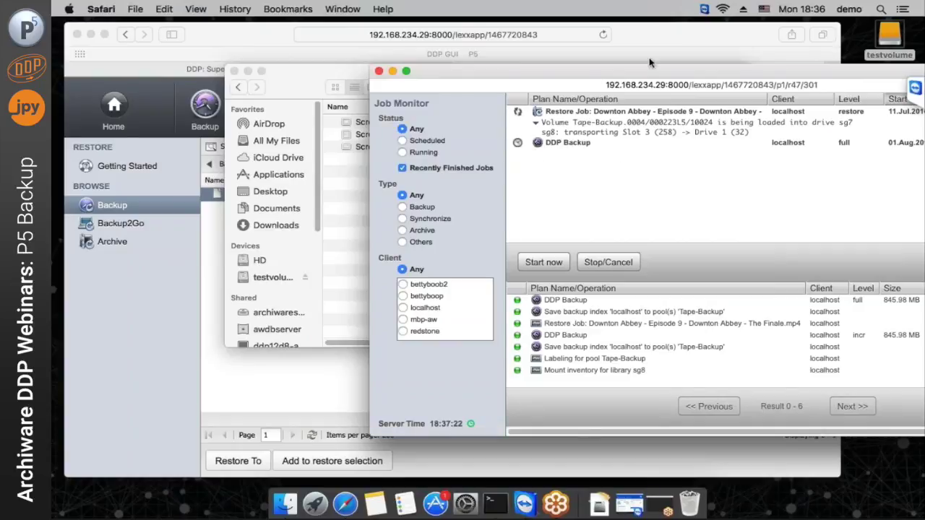
pyautogui.moveTo(637, 71); pyautogui.dragTo(692, 47)
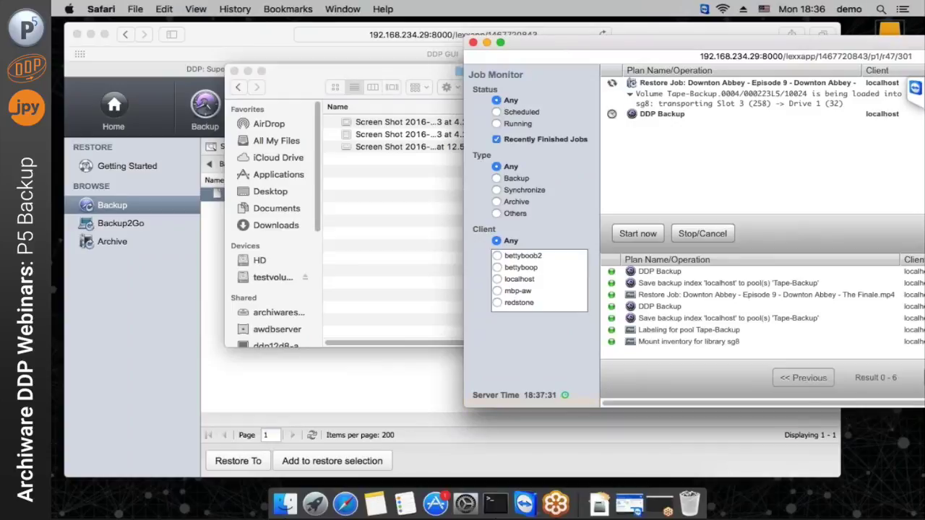
pyautogui.click(309, 76)
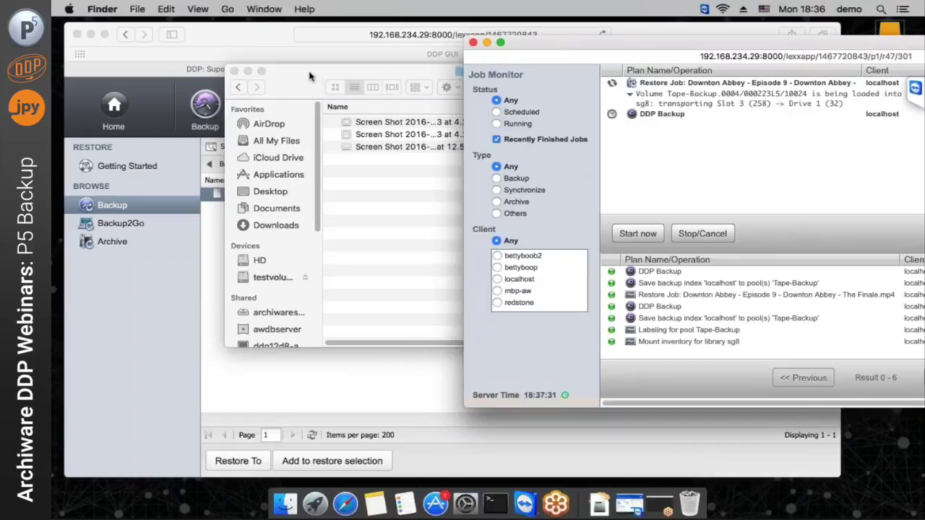
pyautogui.moveTo(309, 75); pyautogui.dragTo(235, 156)
pyautogui.click(554, 52)
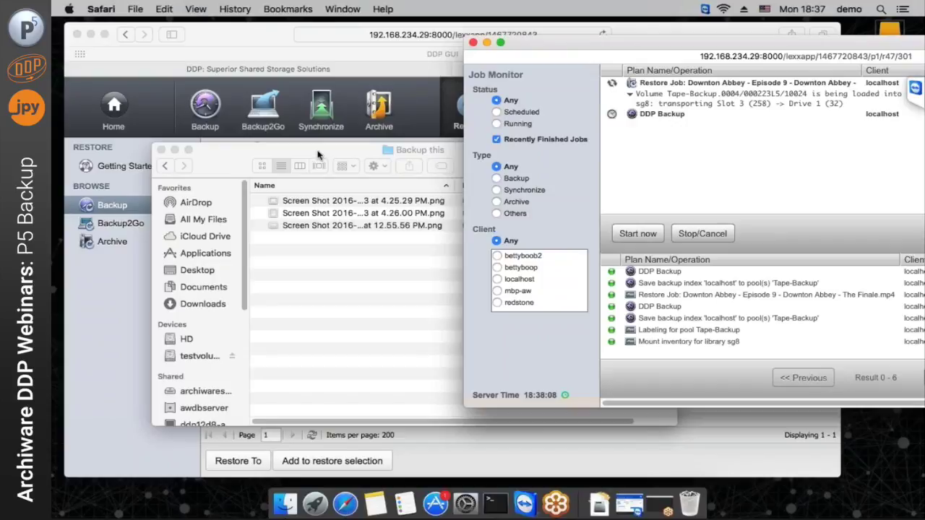
pyautogui.moveTo(320, 161); pyautogui.dragTo(349, 260)
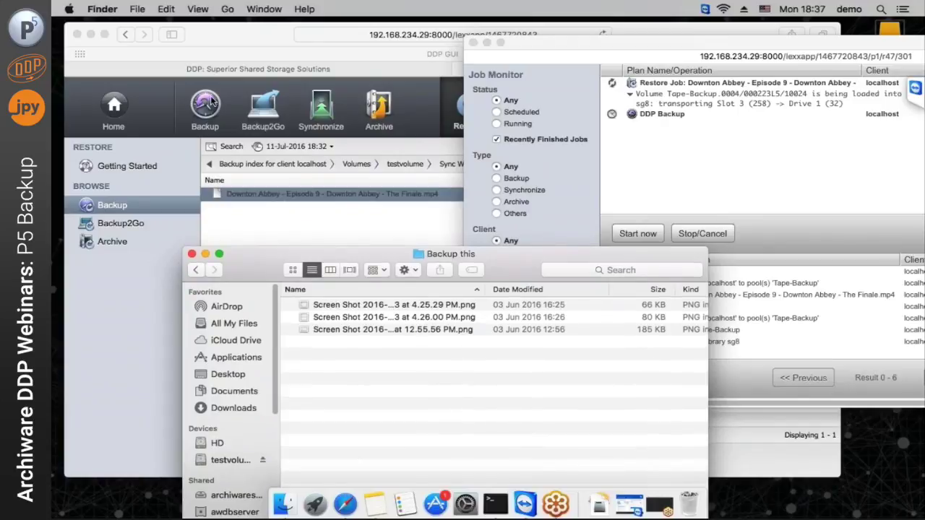
pyautogui.click(212, 101)
pyautogui.click(210, 108)
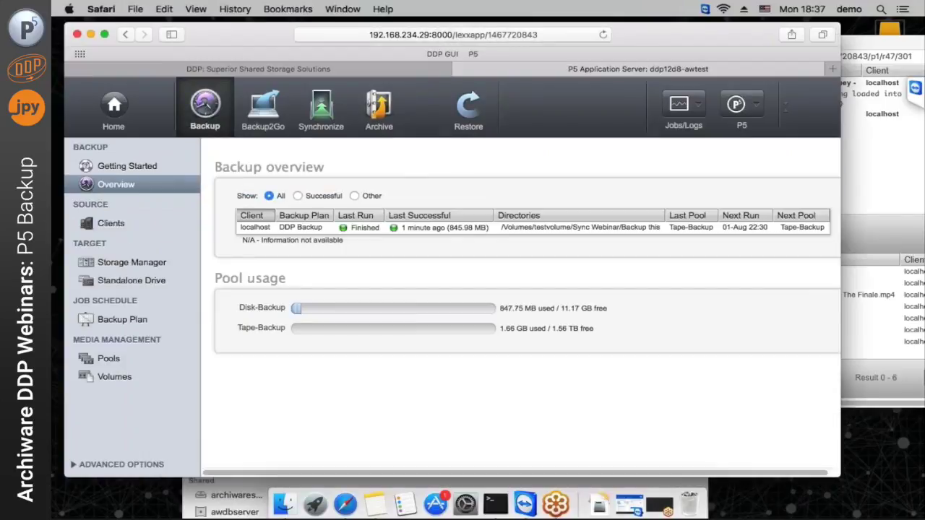
# List backup clients, inspect bettyboop's settings without changes, and bring the Job Monitor forward
pyautogui.click(108, 227)
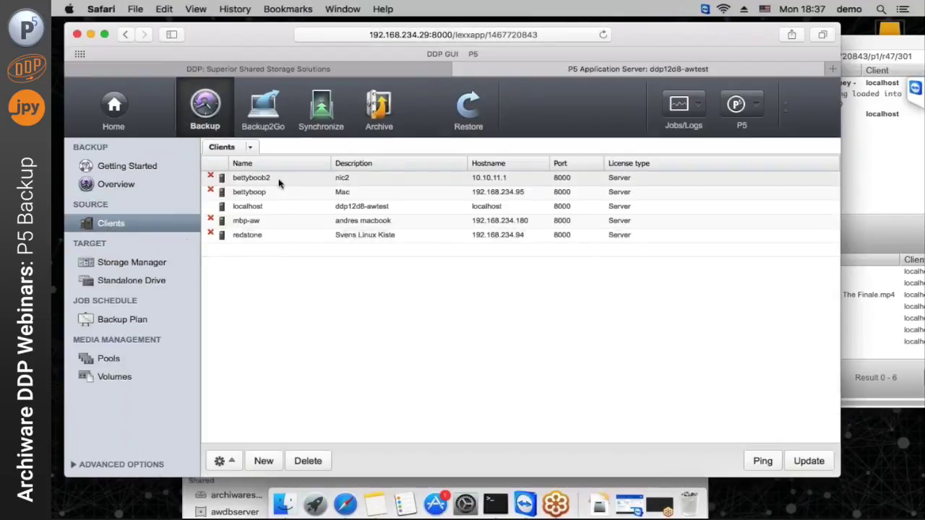
pyautogui.click(284, 206)
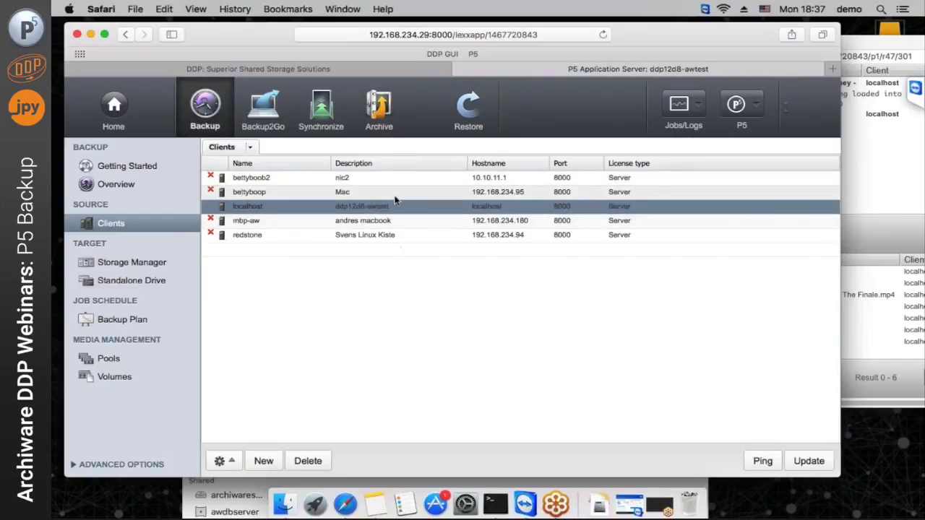
pyautogui.click(359, 193)
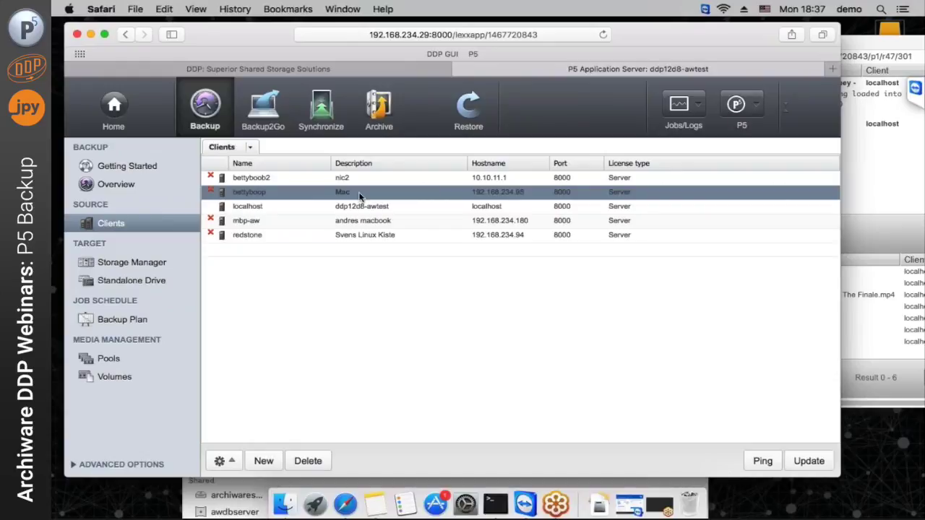
pyautogui.doubleClick(359, 194)
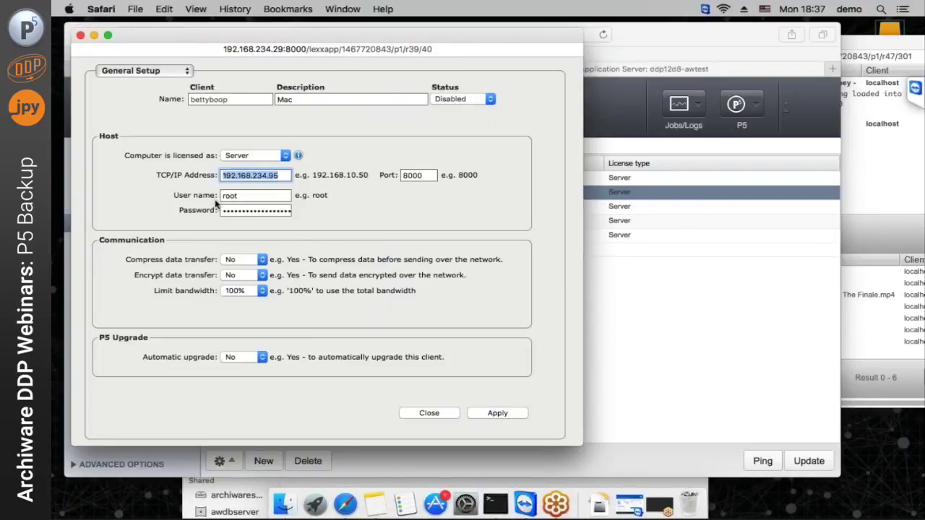
pyautogui.click(433, 415)
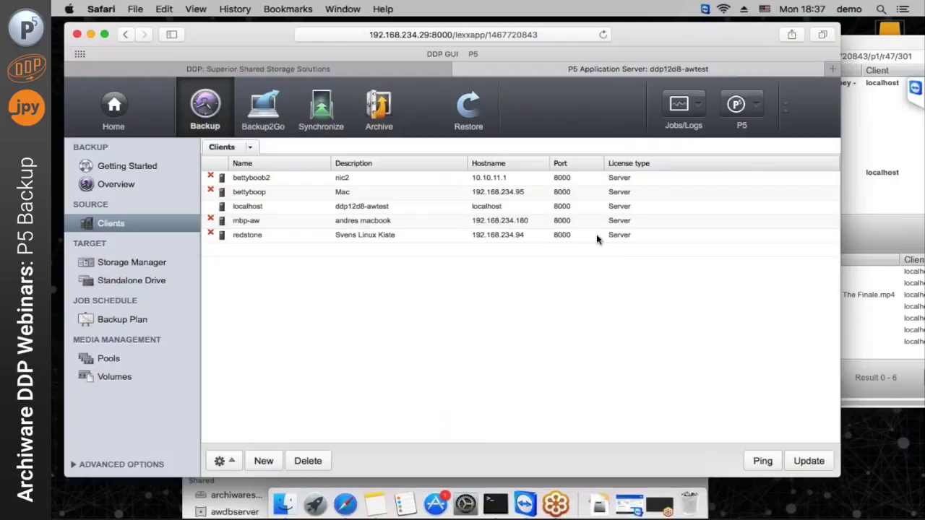
pyautogui.click(880, 45)
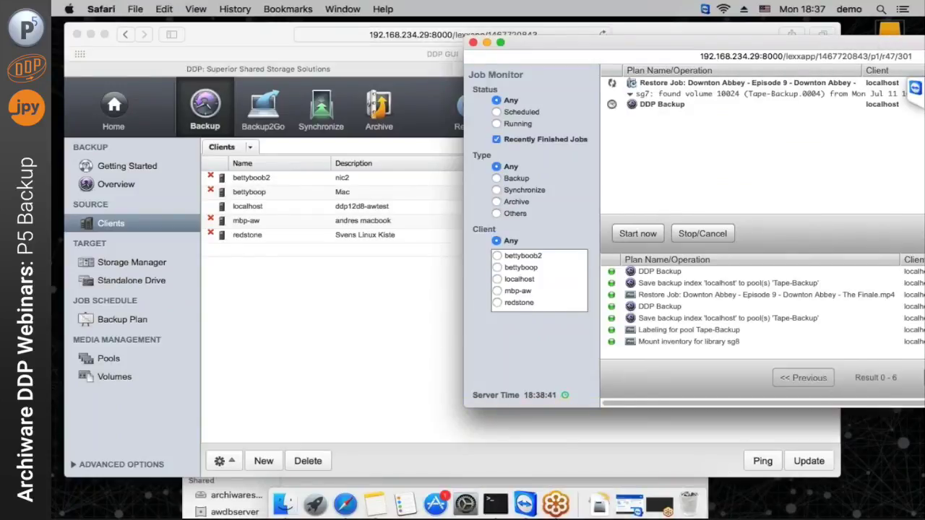
# Place the Backup this Finder window beside P5 while the 845.98 MB video restore runs
pyautogui.click(284, 503)
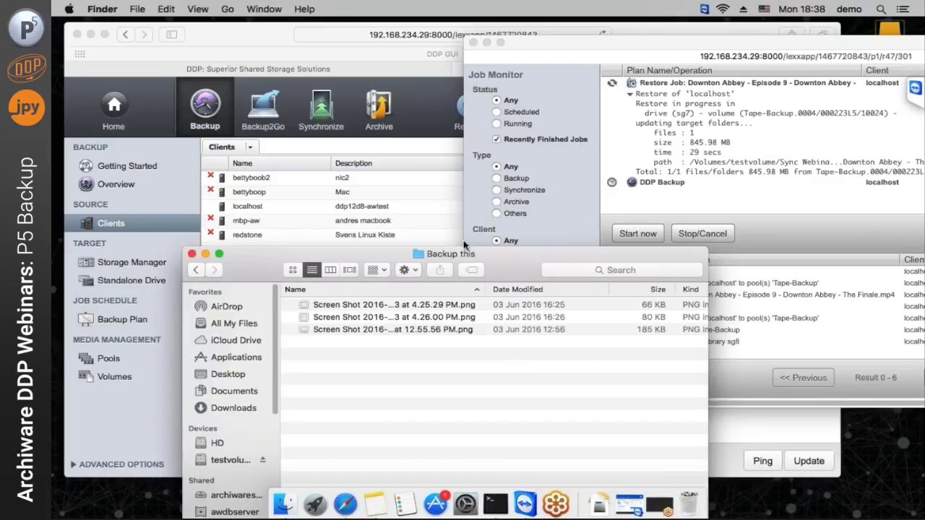
pyautogui.moveTo(416, 266); pyautogui.dragTo(768, 385)
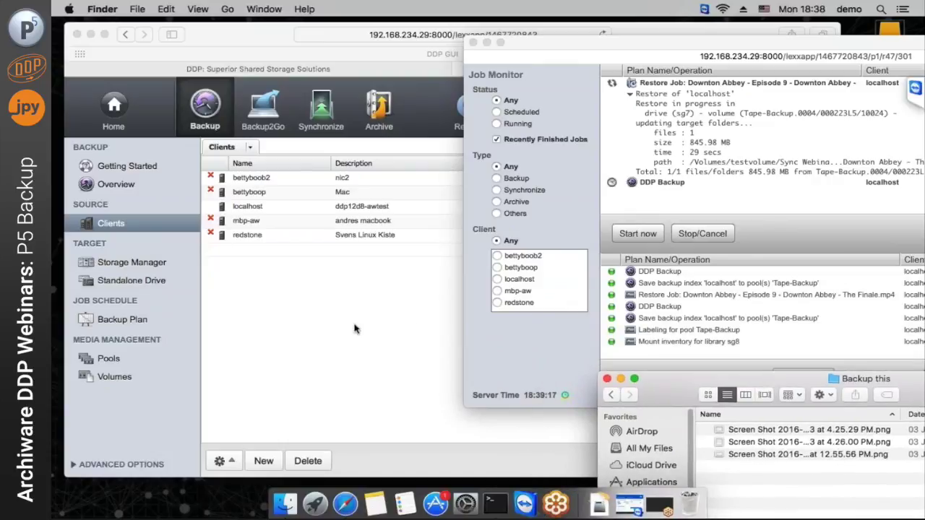
pyautogui.click(355, 329)
# Open the No_PNGs filter from the File Filter list under the advanced options
pyautogui.click(90, 467)
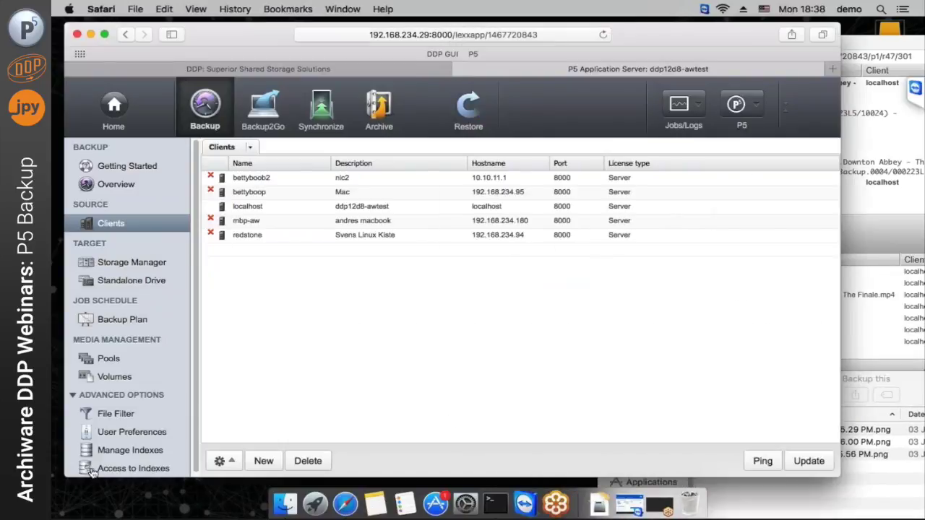
pyautogui.click(105, 415)
pyautogui.click(253, 182)
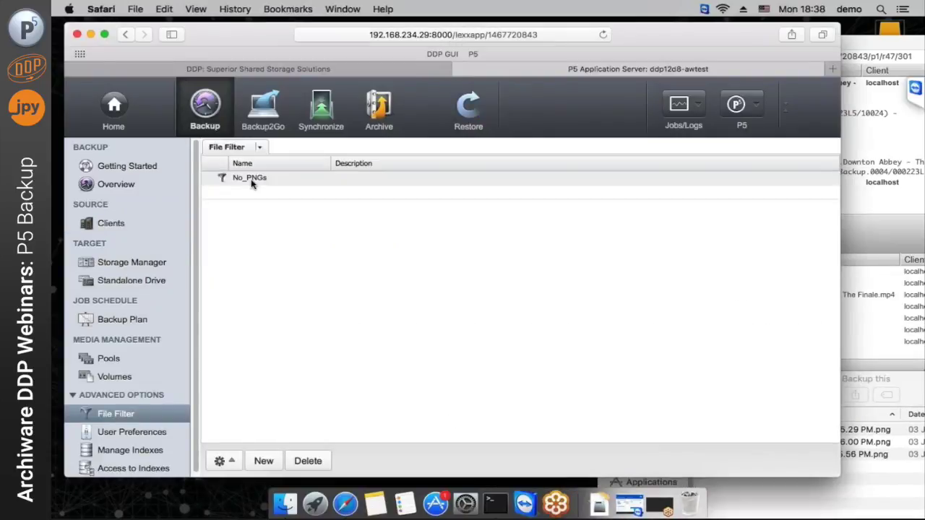
pyautogui.doubleClick(251, 183)
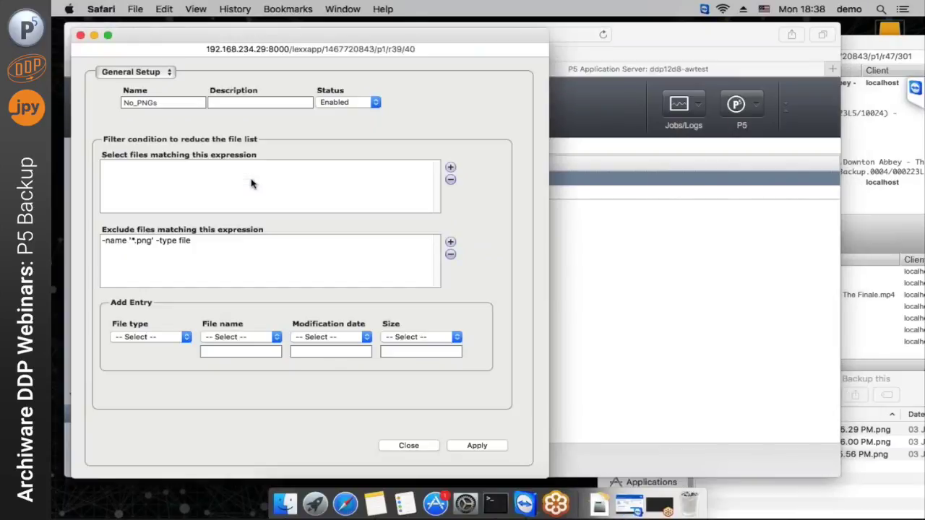
# Move the *.png expression from the exclude list to the files-to-select list, then close the filter editor
pyautogui.click(211, 244)
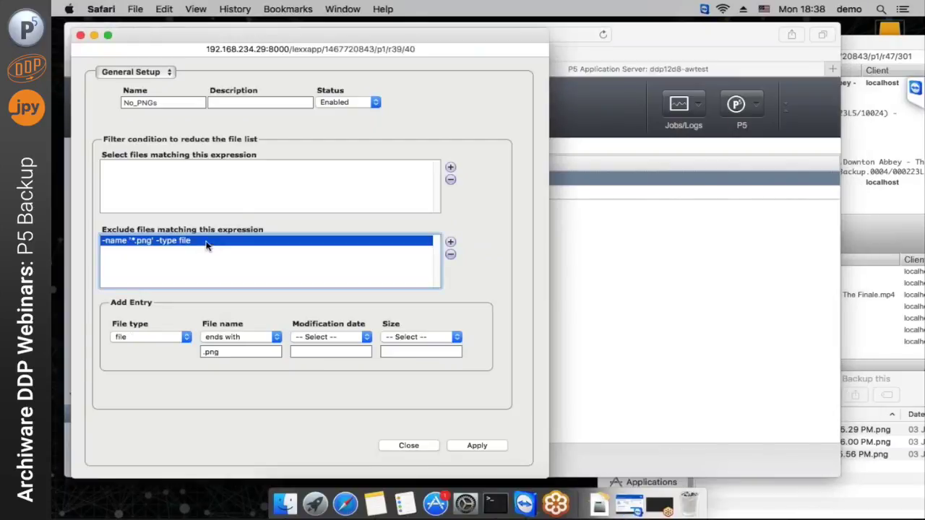
pyautogui.click(227, 353)
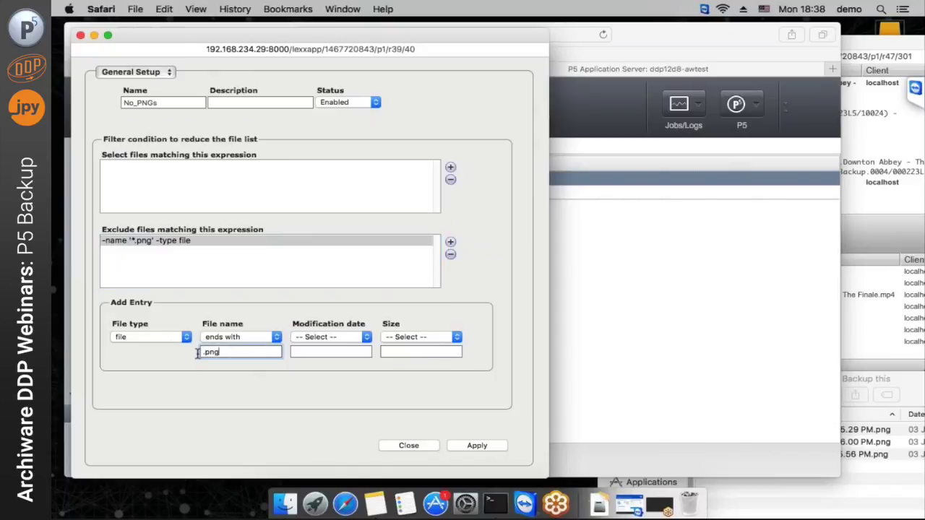
pyautogui.click(103, 230)
pyautogui.moveTo(103, 229); pyautogui.dragTo(282, 229)
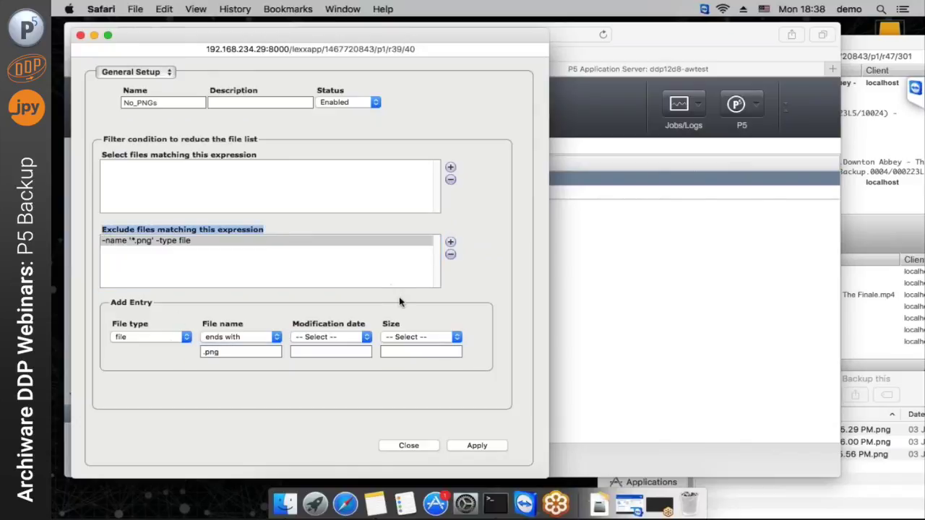
pyautogui.click(201, 246)
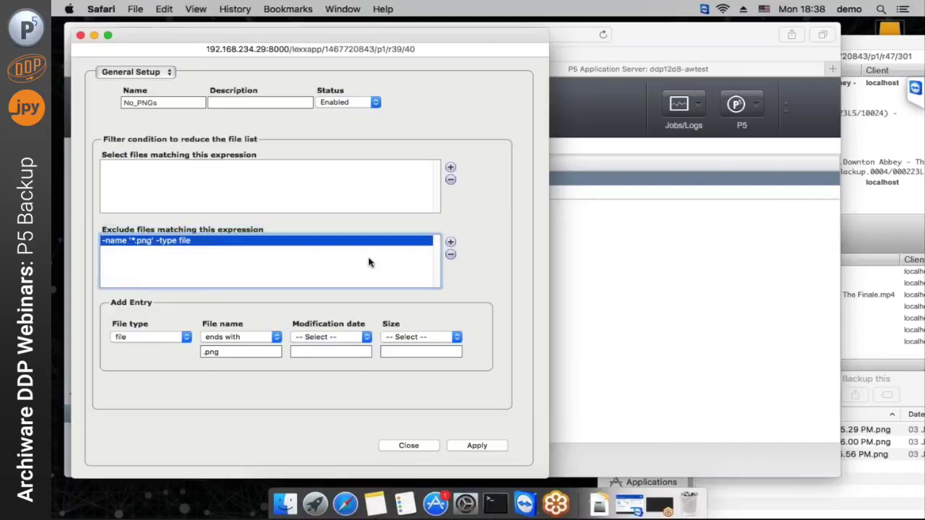
pyautogui.click(451, 256)
pyautogui.click(450, 167)
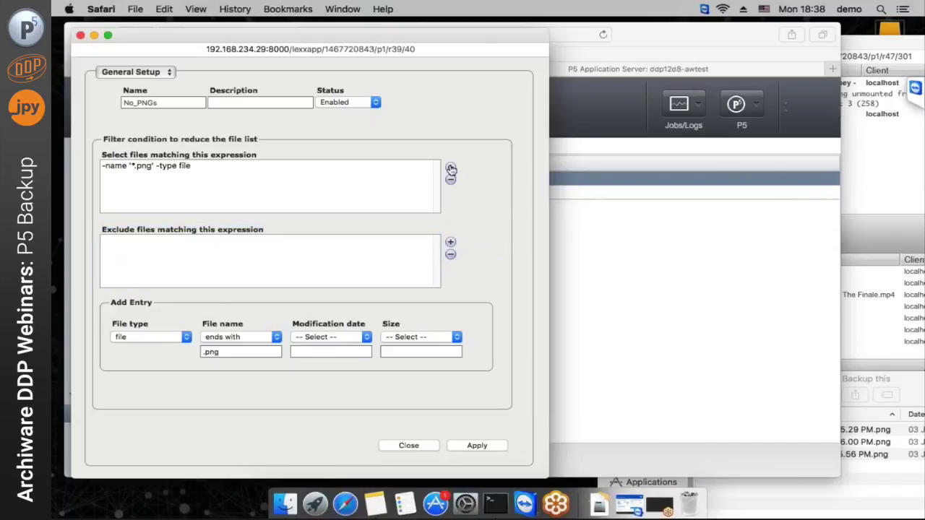
pyautogui.click(159, 173)
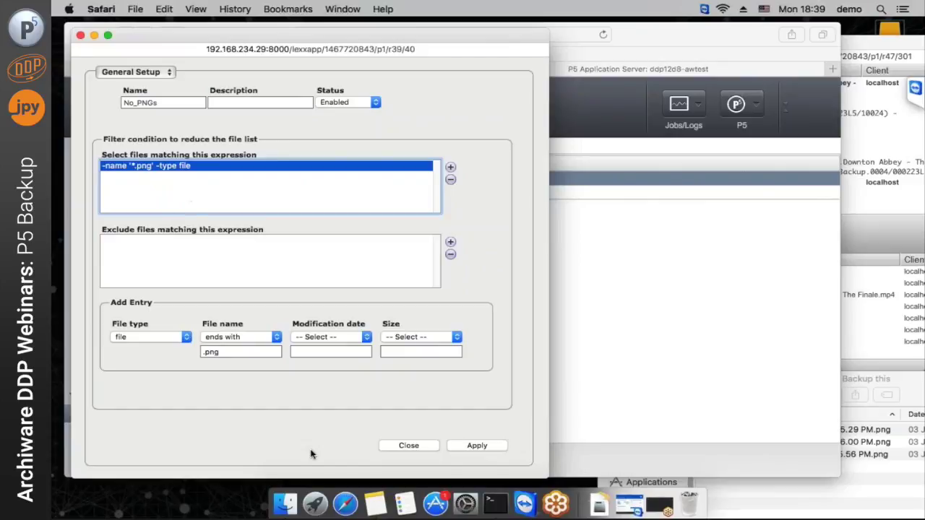
pyautogui.click(425, 448)
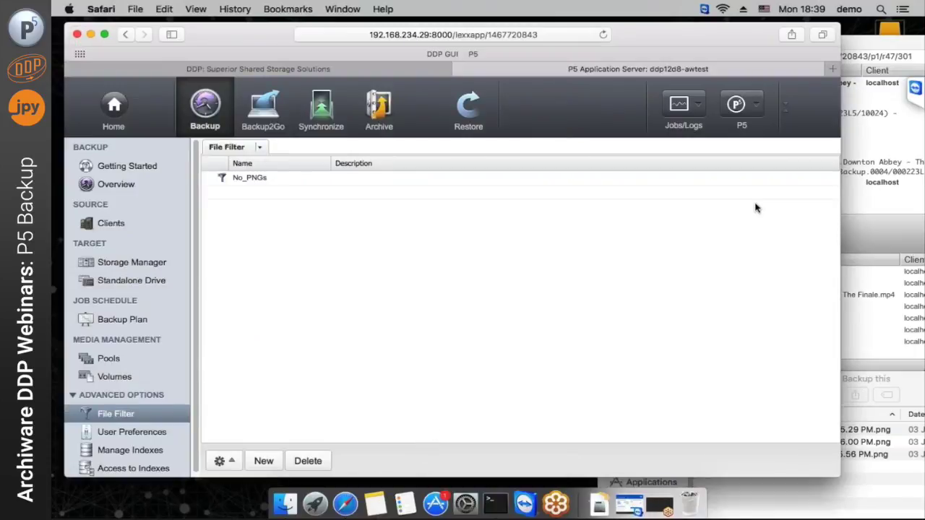
# Create and delete an untitled folder in Backup this, then move its window to the upper left
pyautogui.click(862, 48)
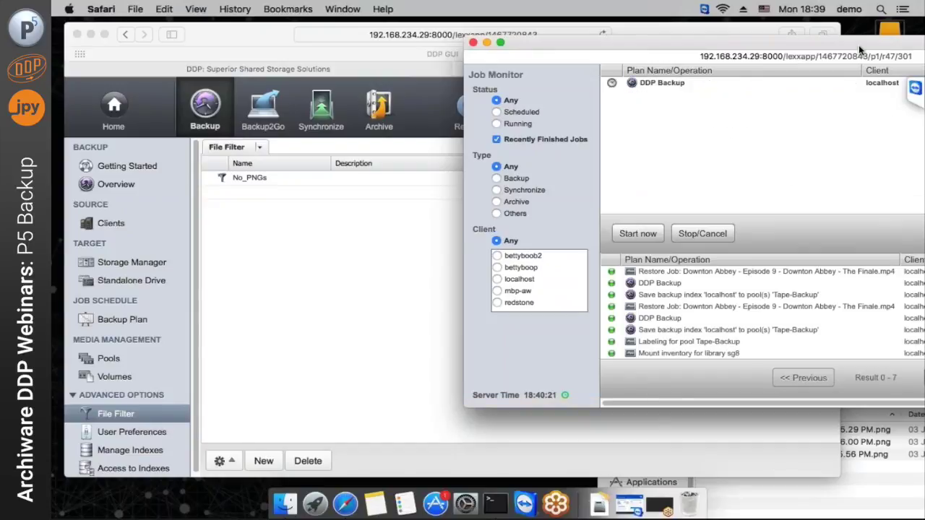
pyautogui.click(815, 514)
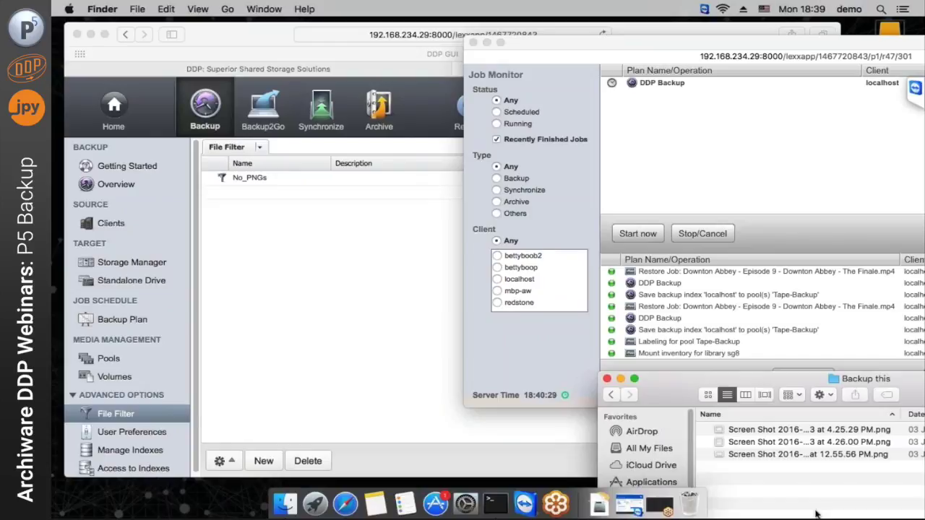
pyautogui.press('super+n')
pyautogui.press('super+w')
pyautogui.press('shift+super+n')
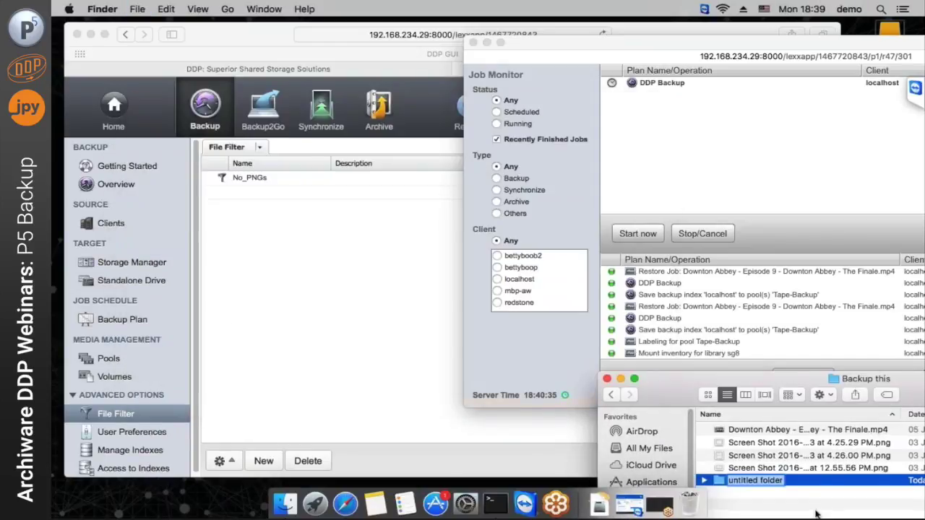
pyautogui.press('super+BackSpace')
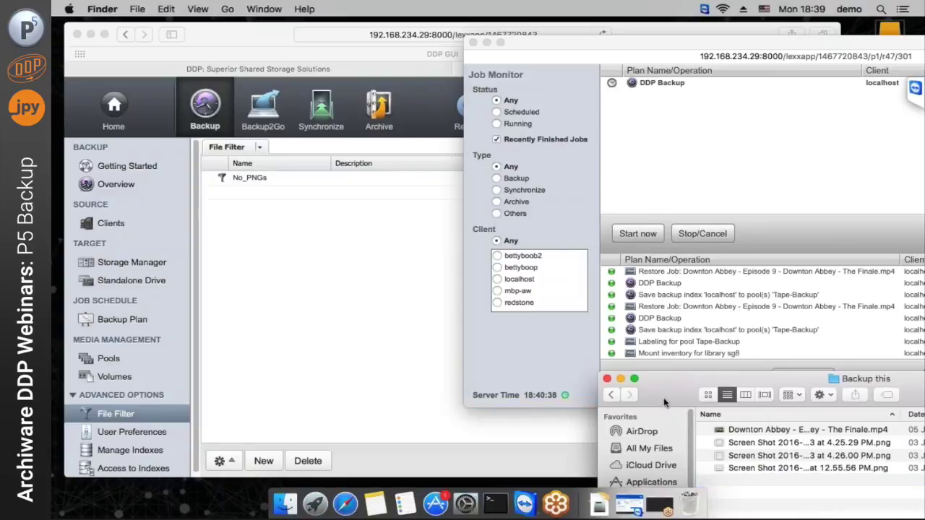
pyautogui.moveTo(664, 403); pyautogui.dragTo(203, 81)
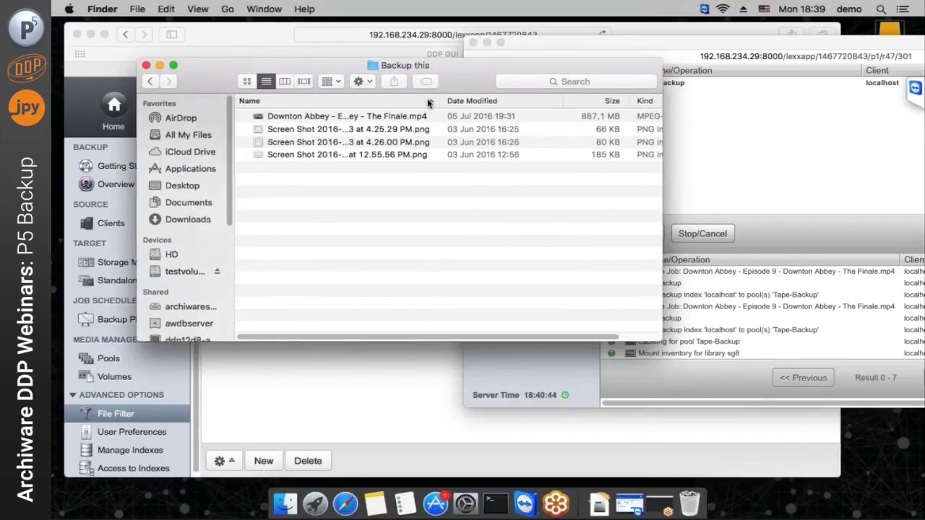
# Preview the restored Downton Abbey MP4 in Quick Look, then close the Backup this window
pyautogui.moveTo(443, 102); pyautogui.dragTo(532, 104)
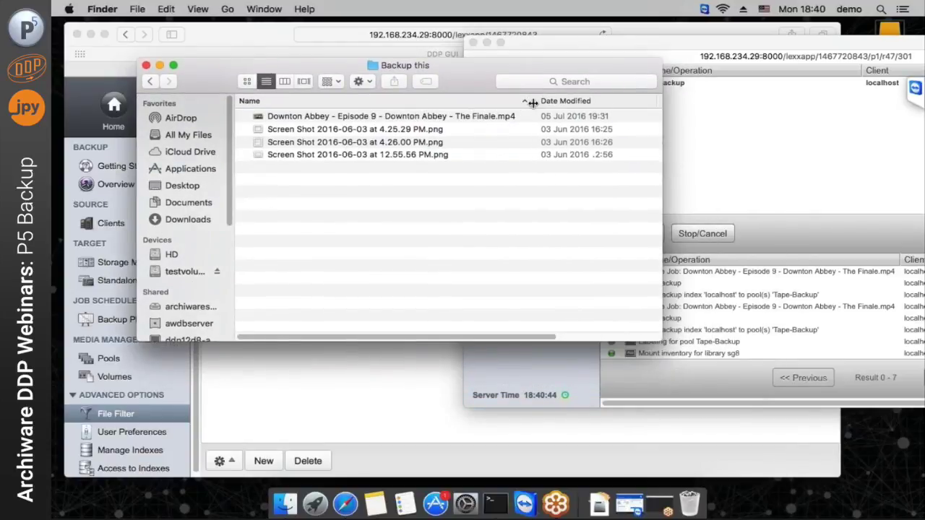
pyautogui.click(476, 120)
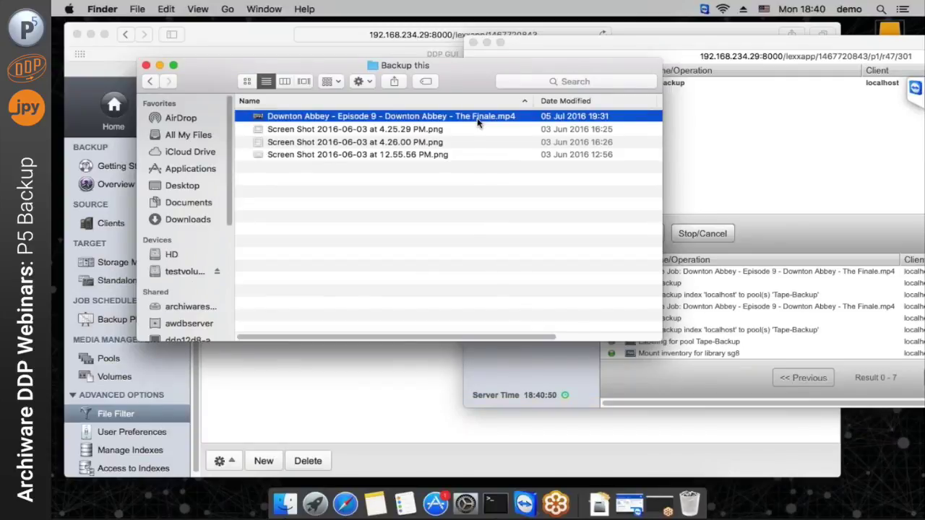
pyautogui.press('space')
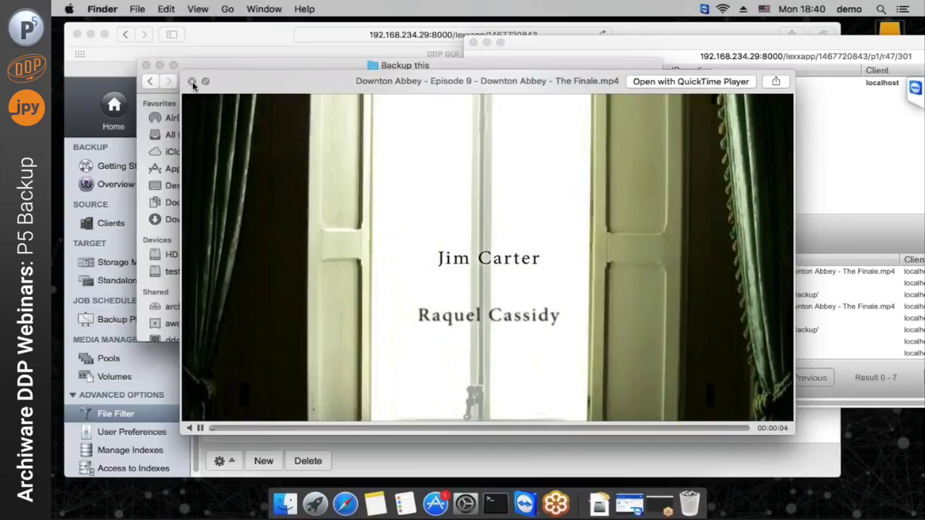
pyautogui.click(193, 81)
pyautogui.click(310, 209)
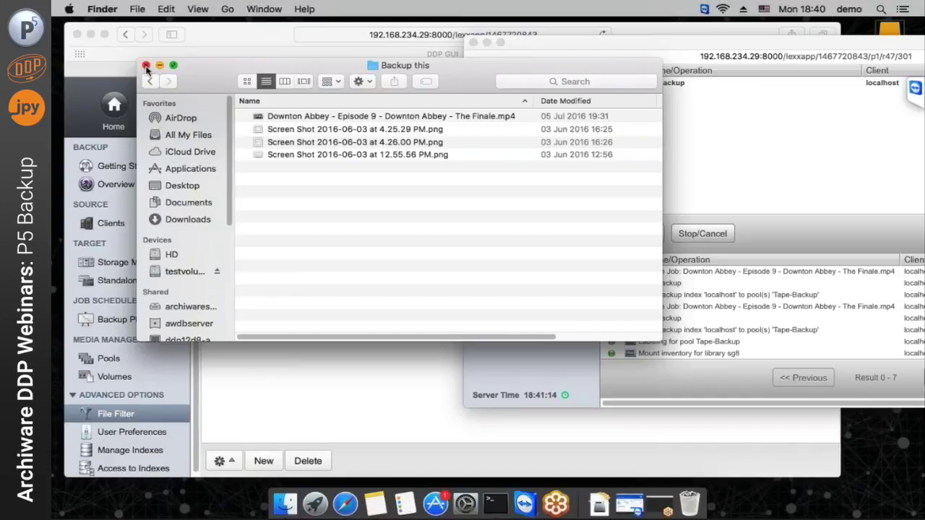
pyautogui.click(146, 65)
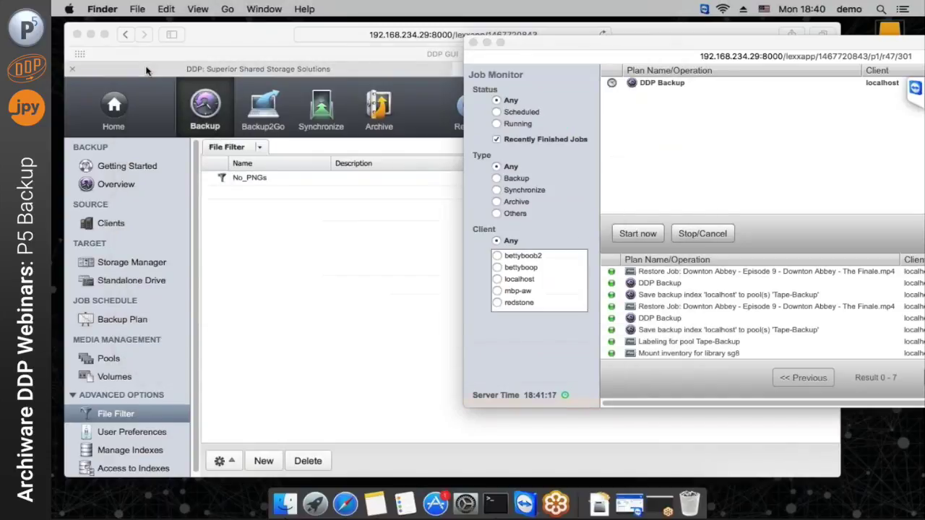
# Select the sg8 tape library in Storage Manager, then return to the Backup overview
pyautogui.click(200, 41)
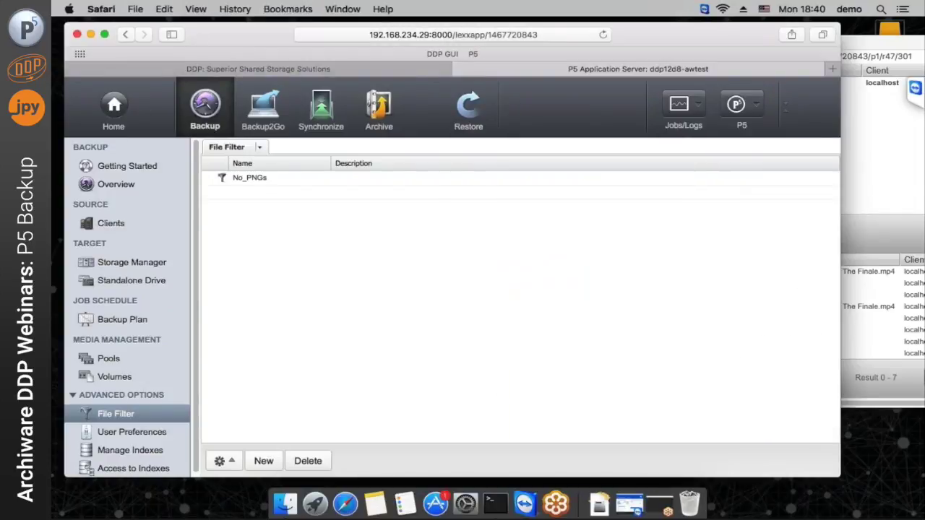
pyautogui.click(112, 266)
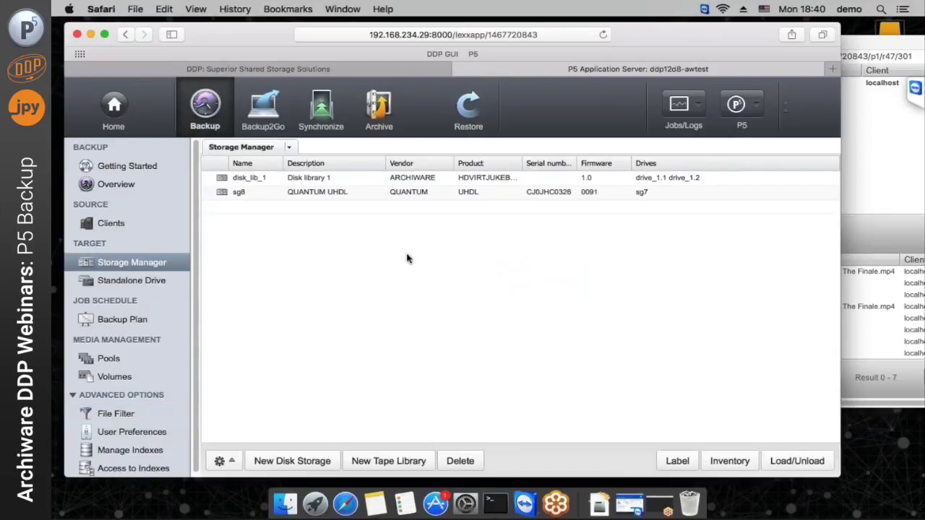
pyautogui.click(374, 193)
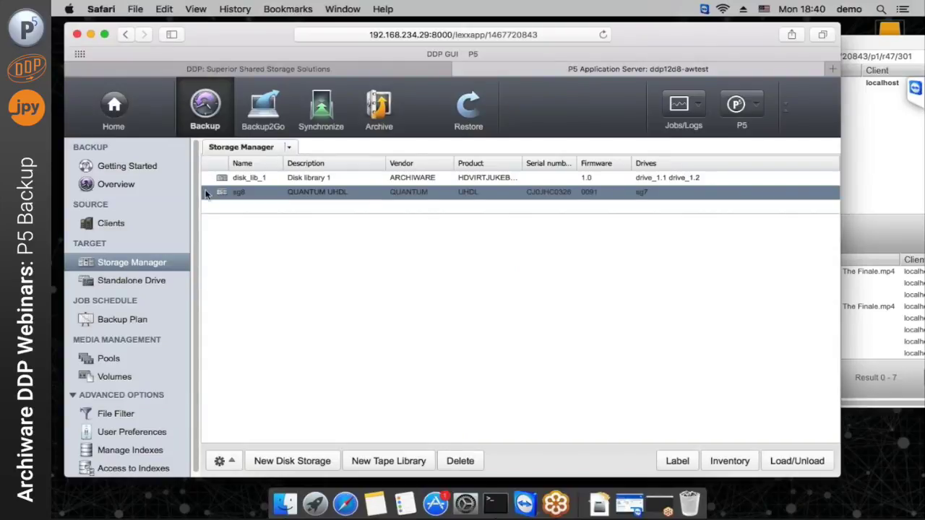
pyautogui.click(116, 184)
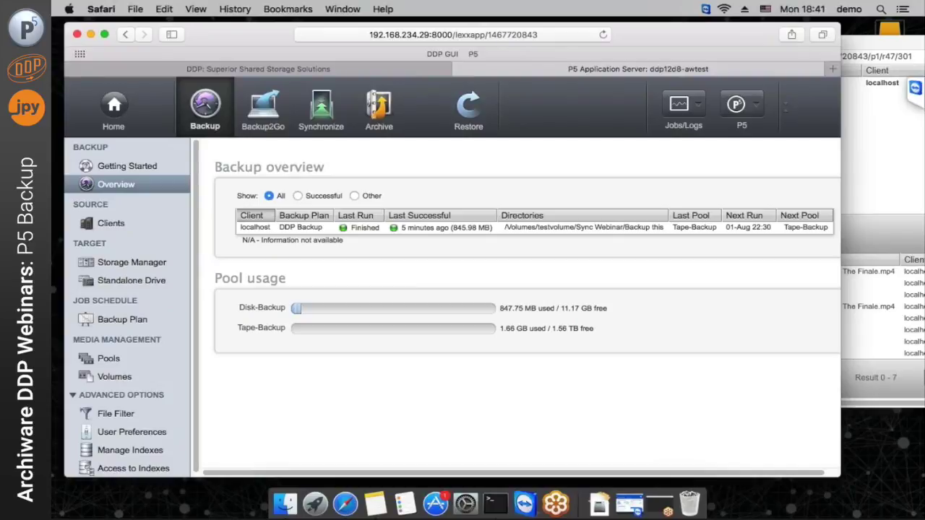
# Return to the P5 Home page, close the Job Monitor, switch to DDP GUI, and minimize Safari
pyautogui.click(115, 112)
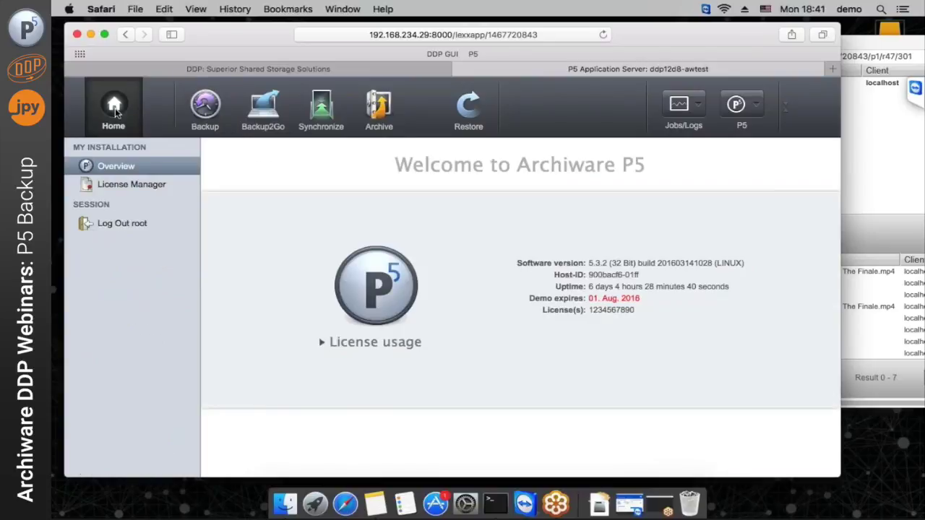
pyautogui.click(879, 60)
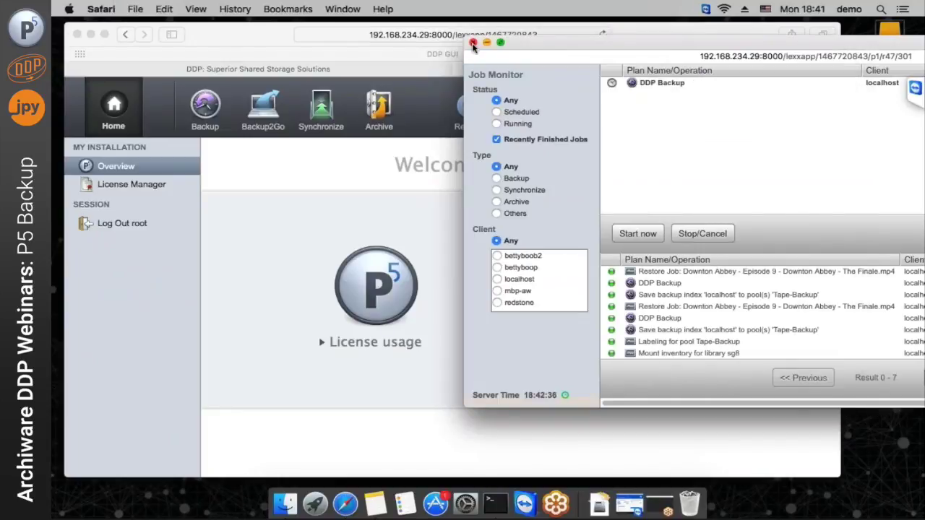
pyautogui.click(474, 43)
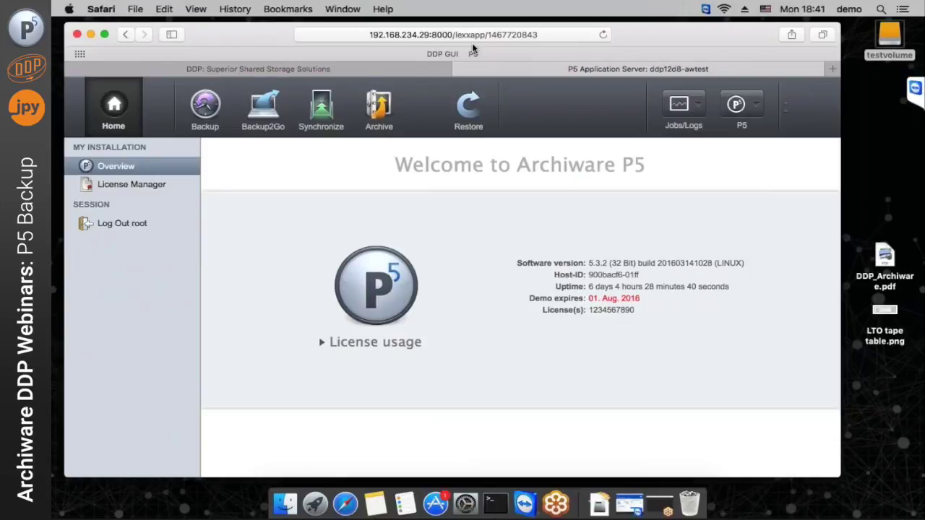
pyautogui.click(330, 70)
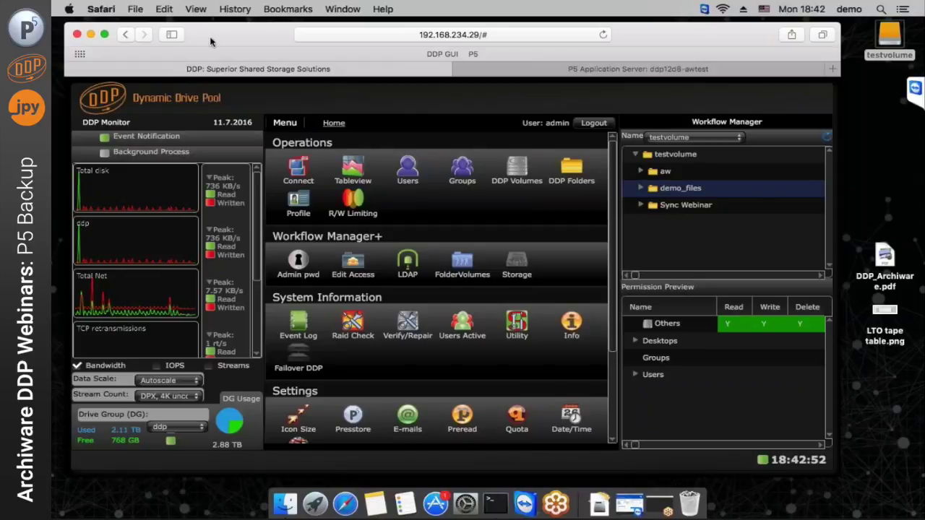
pyautogui.click(90, 36)
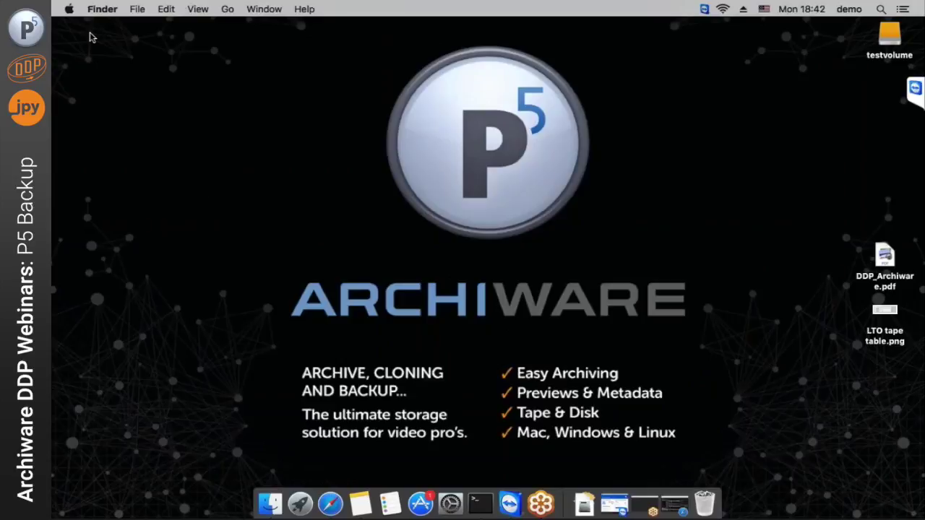